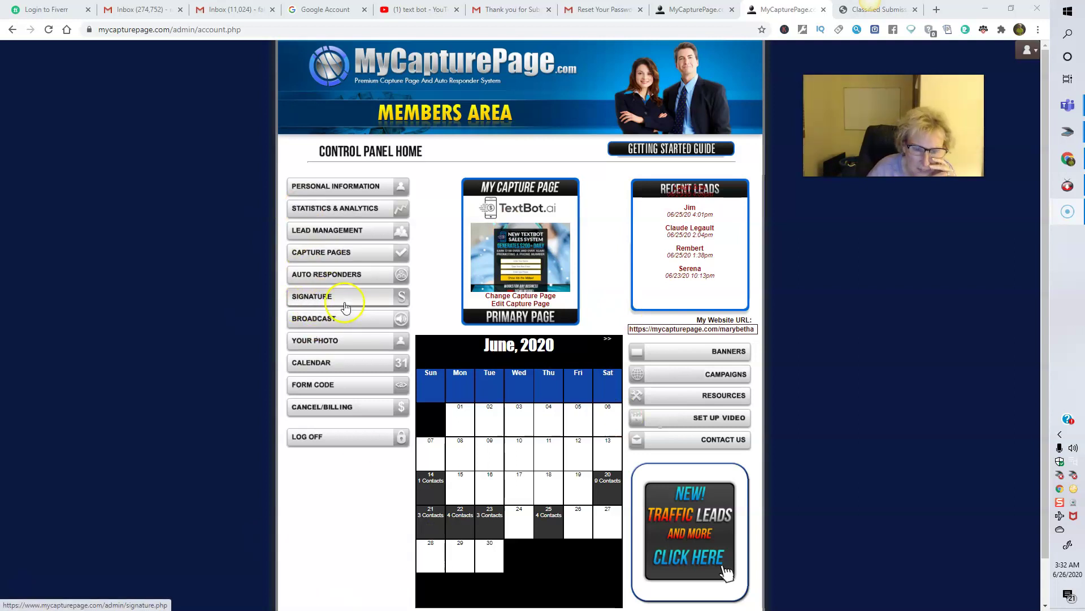
- Find the TextBot.ai template among the capture pages, make it primary, and preview it live
click(351, 252)
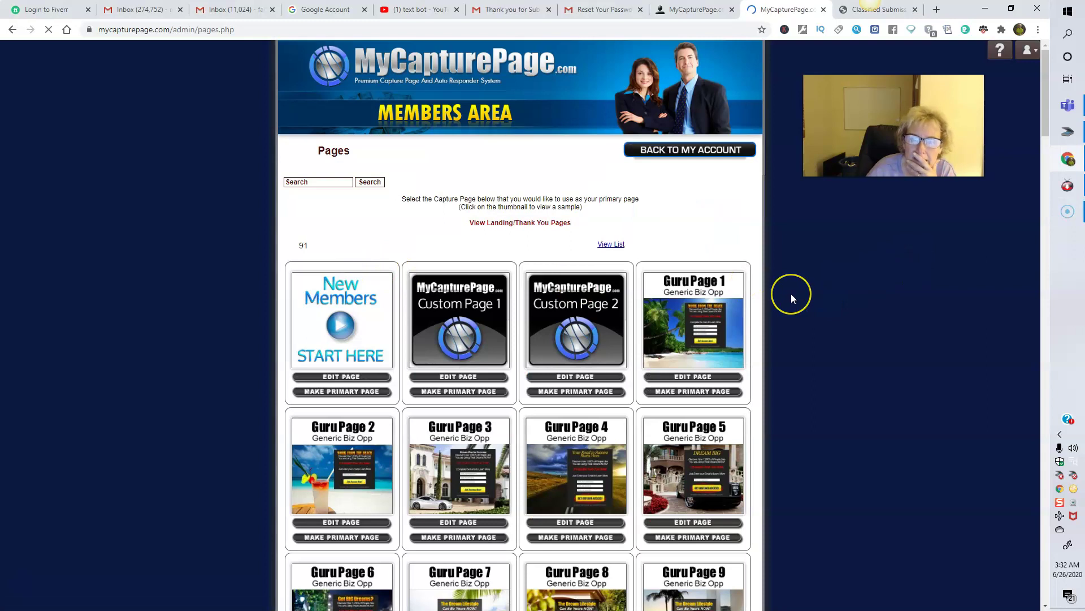
scroll(792, 293, down, 4)
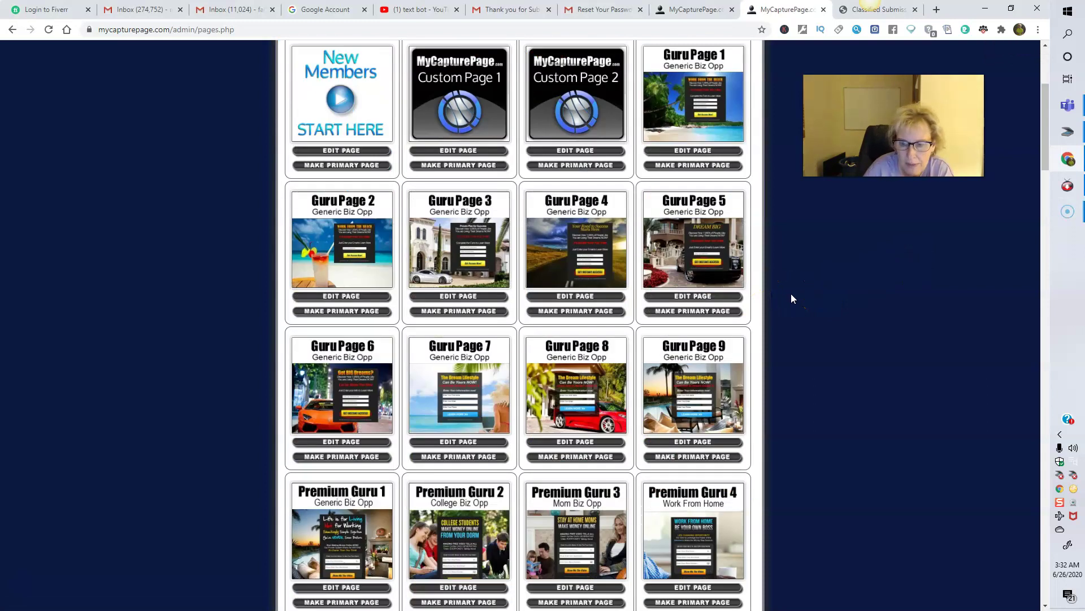
scroll(792, 294, down, 7)
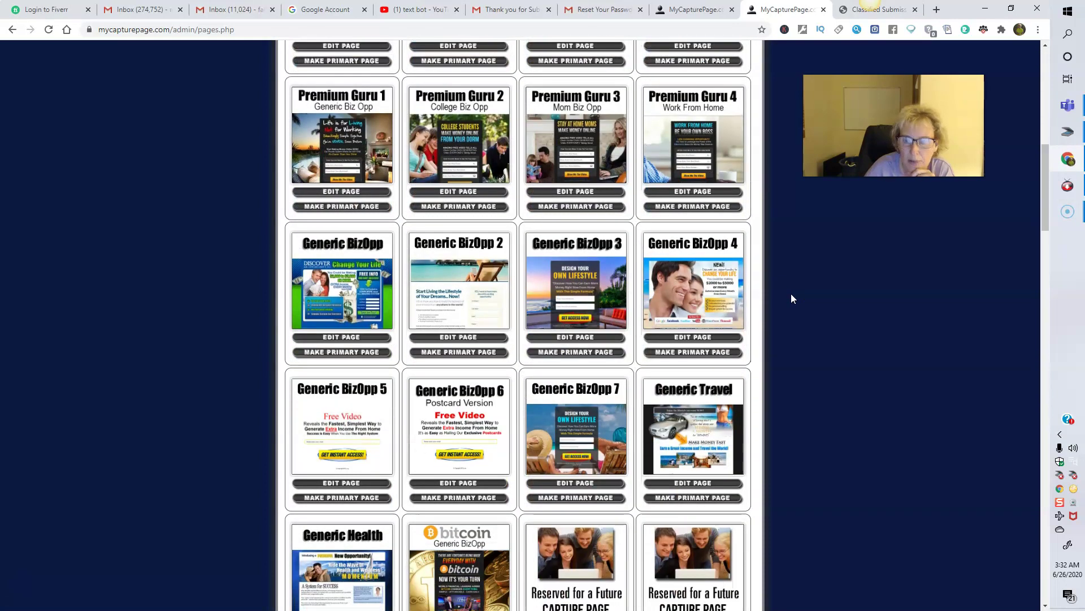
scroll(792, 299, down, 7)
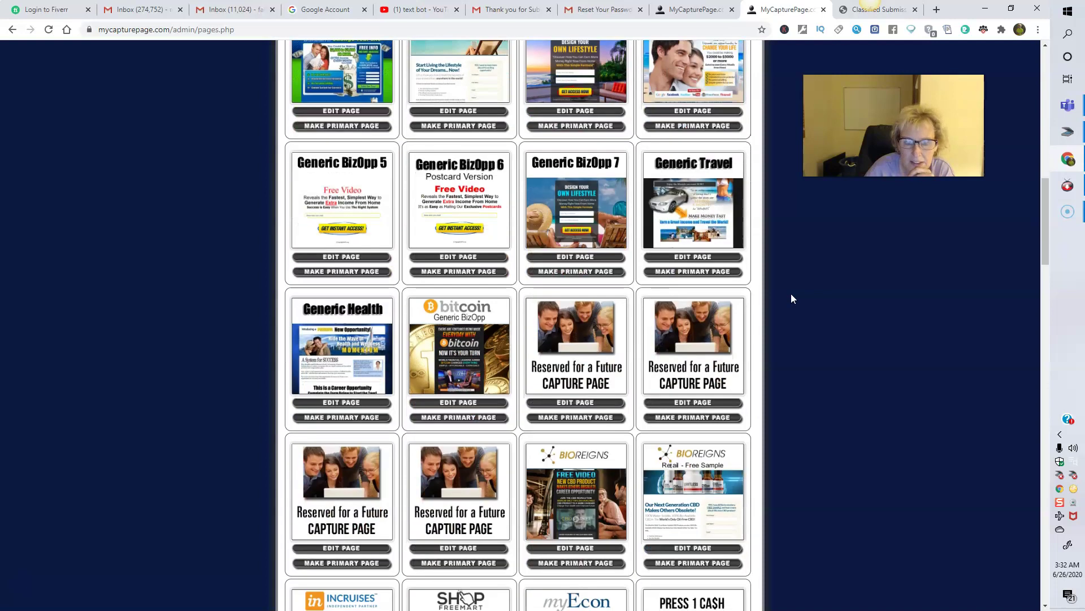
scroll(791, 299, down, 7)
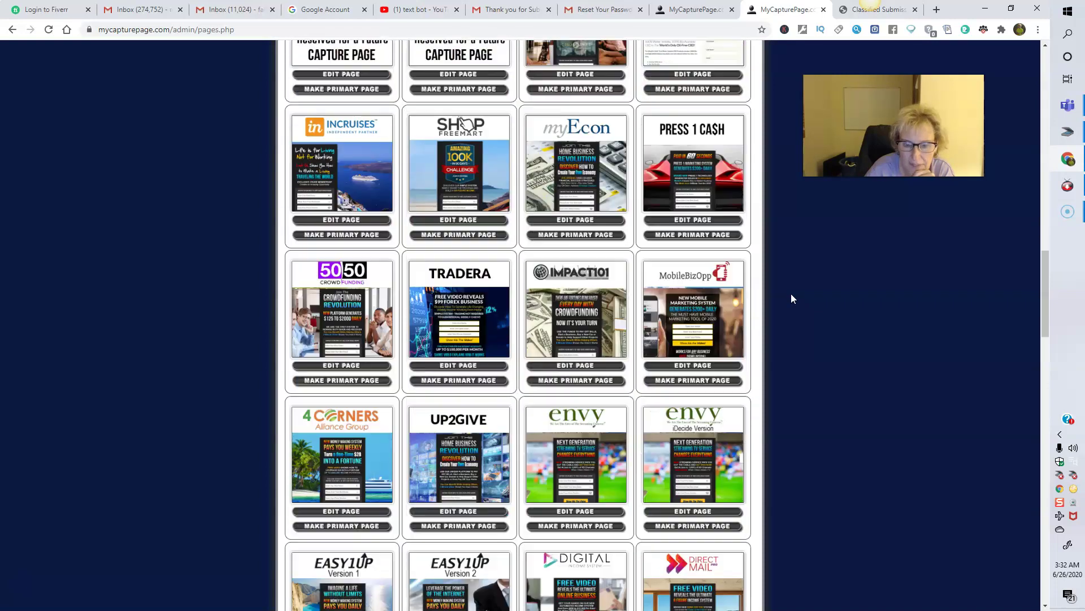
scroll(792, 298, down, 10)
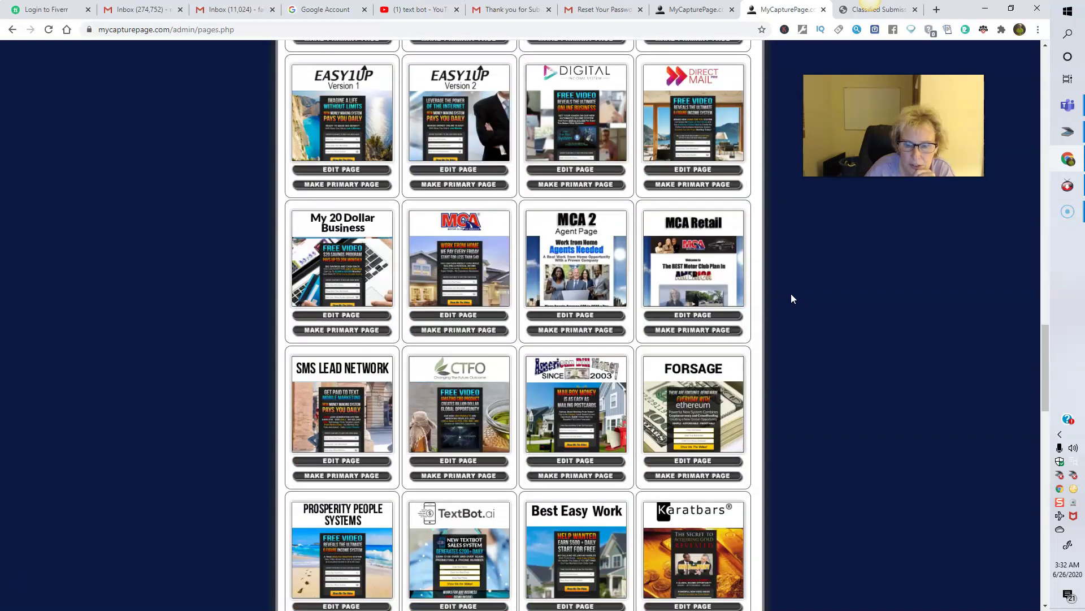
scroll(791, 297, down, 2)
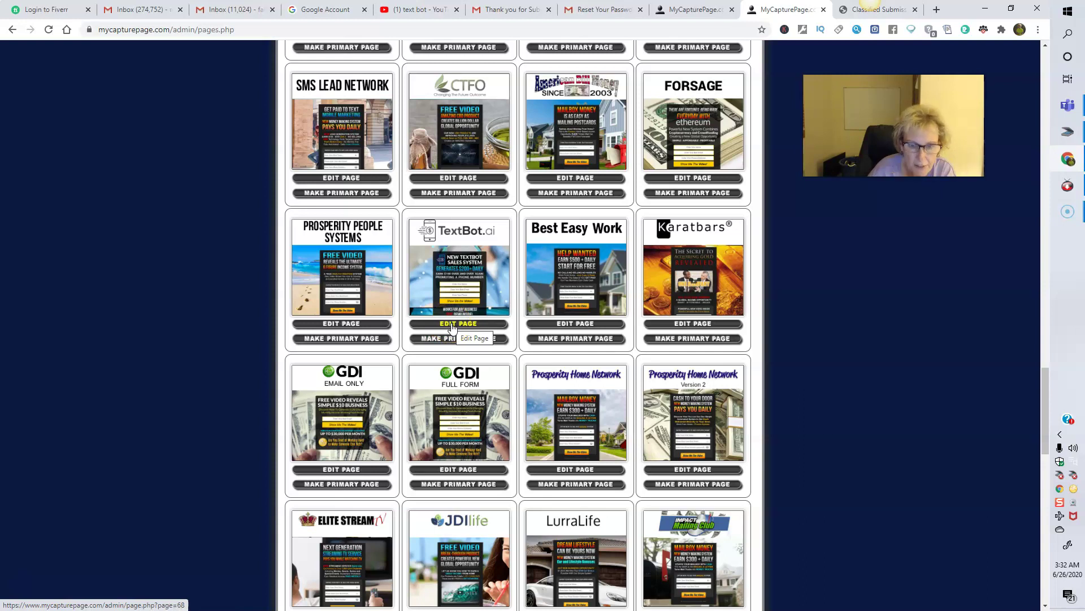
click(451, 341)
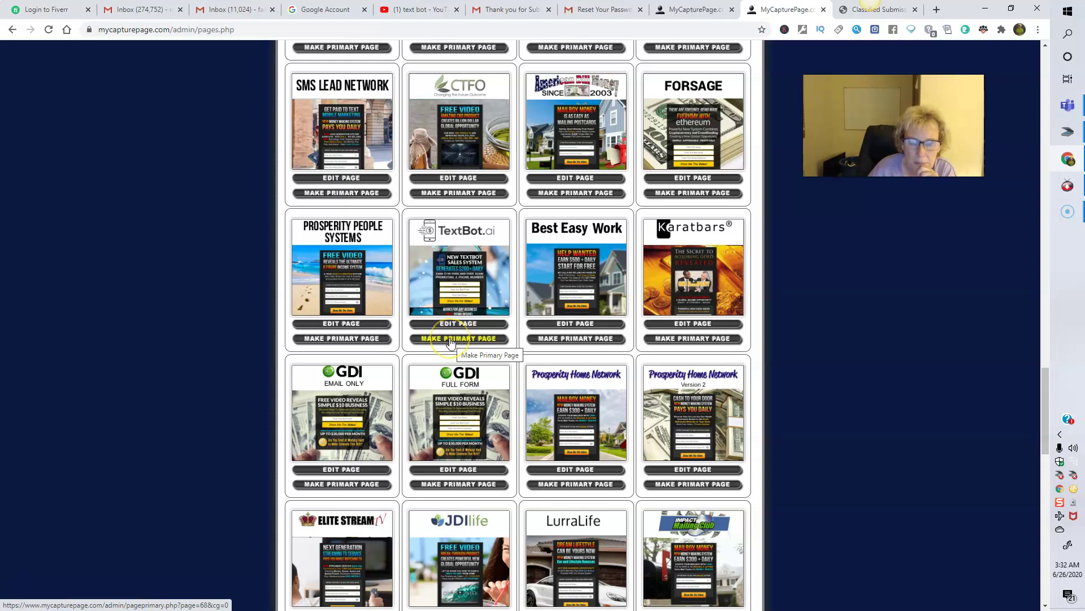
click(451, 339)
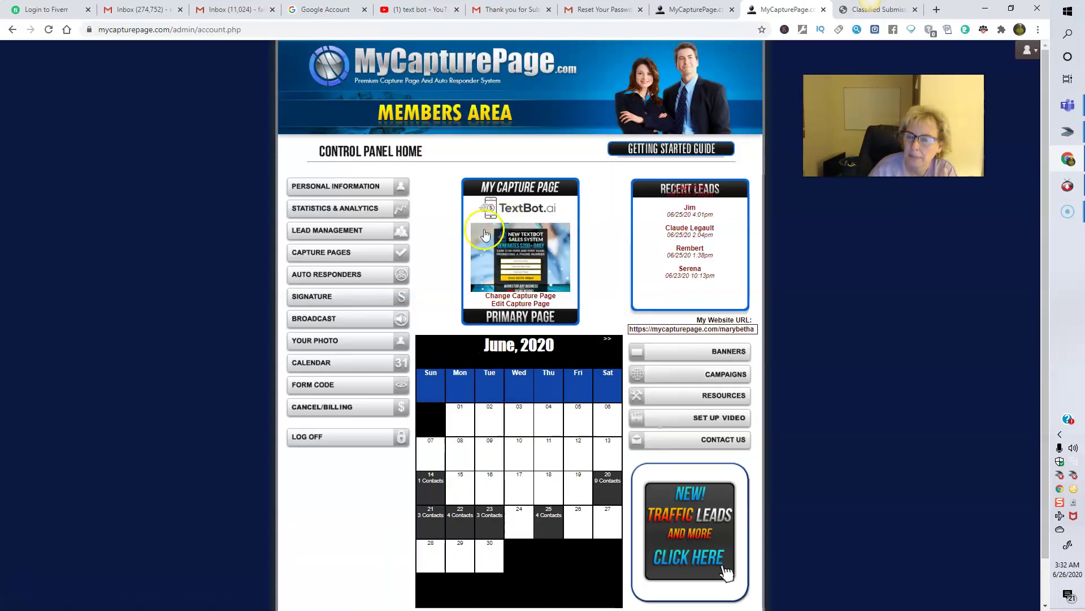
click(536, 268)
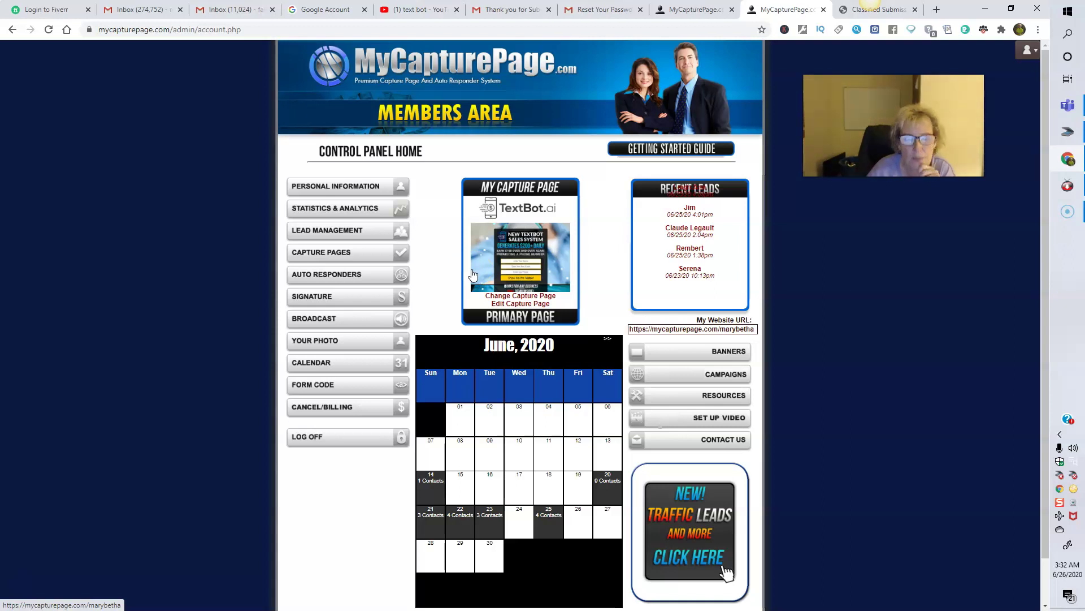
- Open Personal Information and check the 100dollars.ai referral link in the TextBot Page field
click(361, 192)
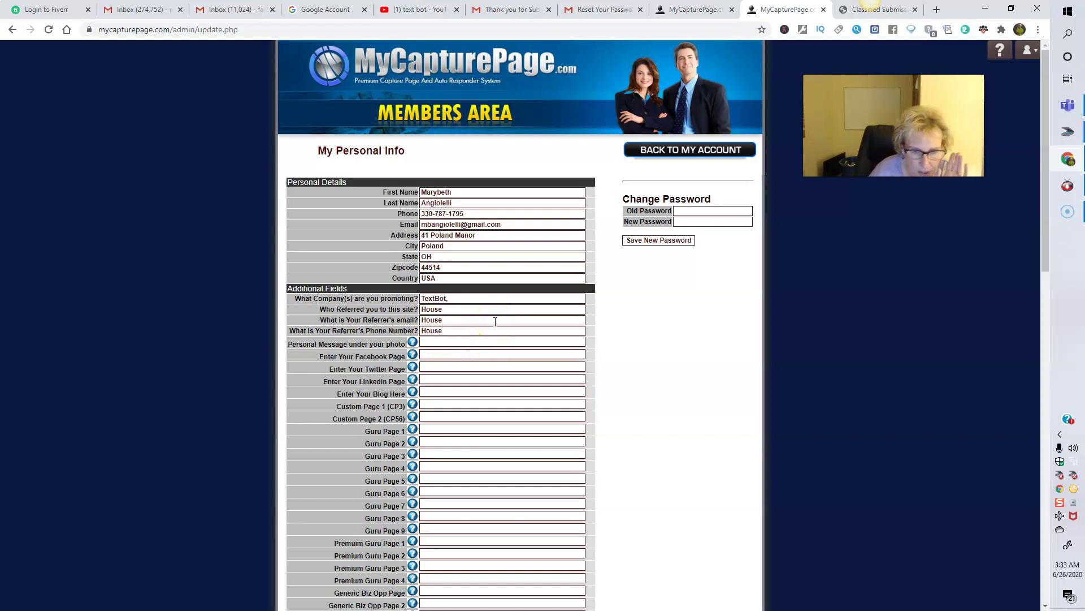
scroll(496, 321, down, 12)
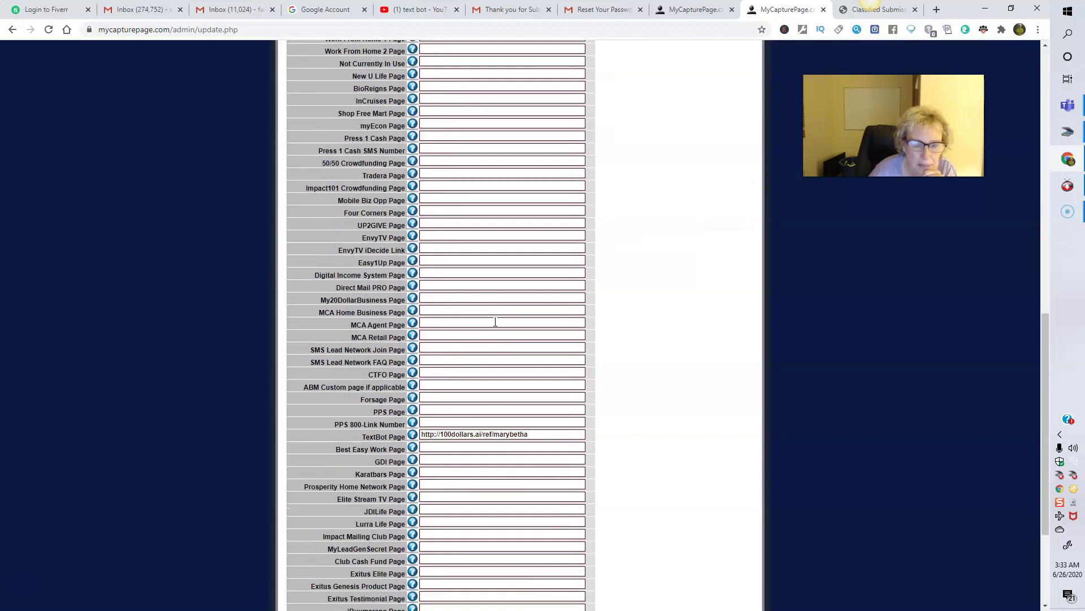
scroll(495, 321, down, 1)
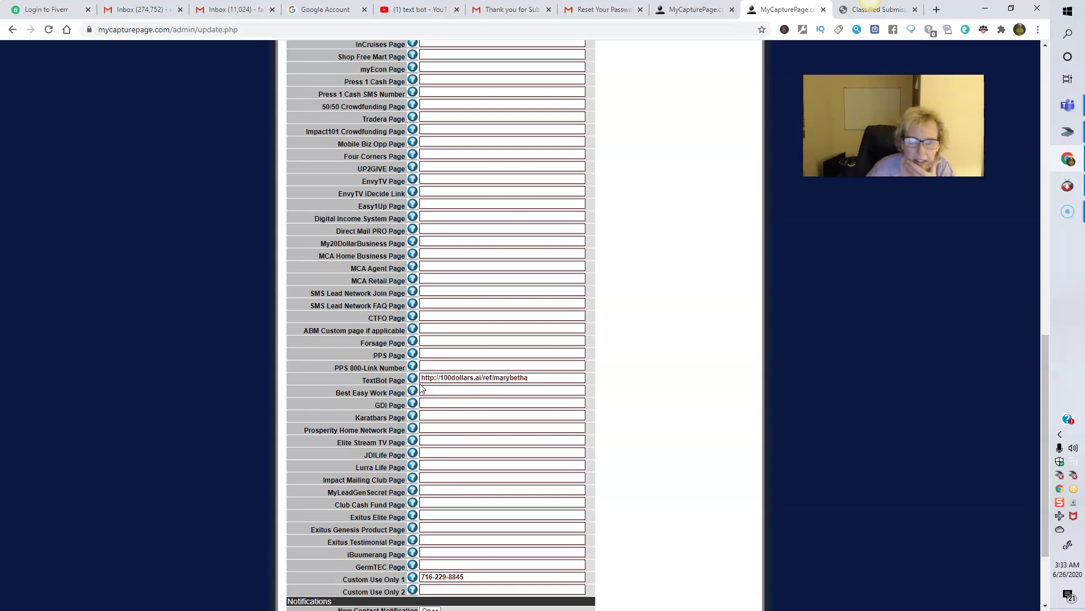
click(502, 380)
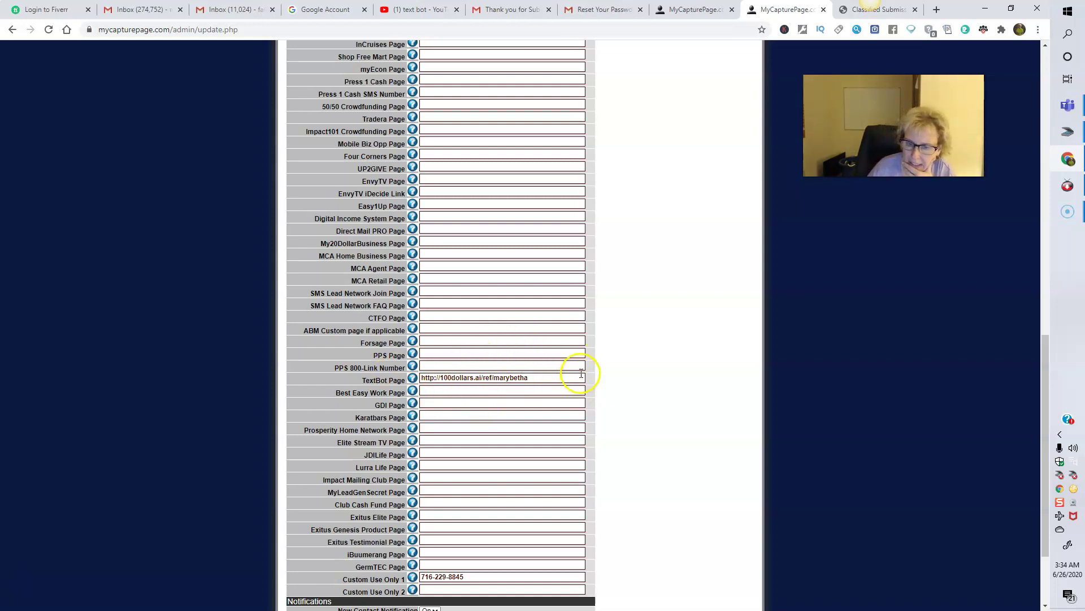
- Review the personal info fields and save the form with the TextBot referral link
scroll(545, 383, down, 2)
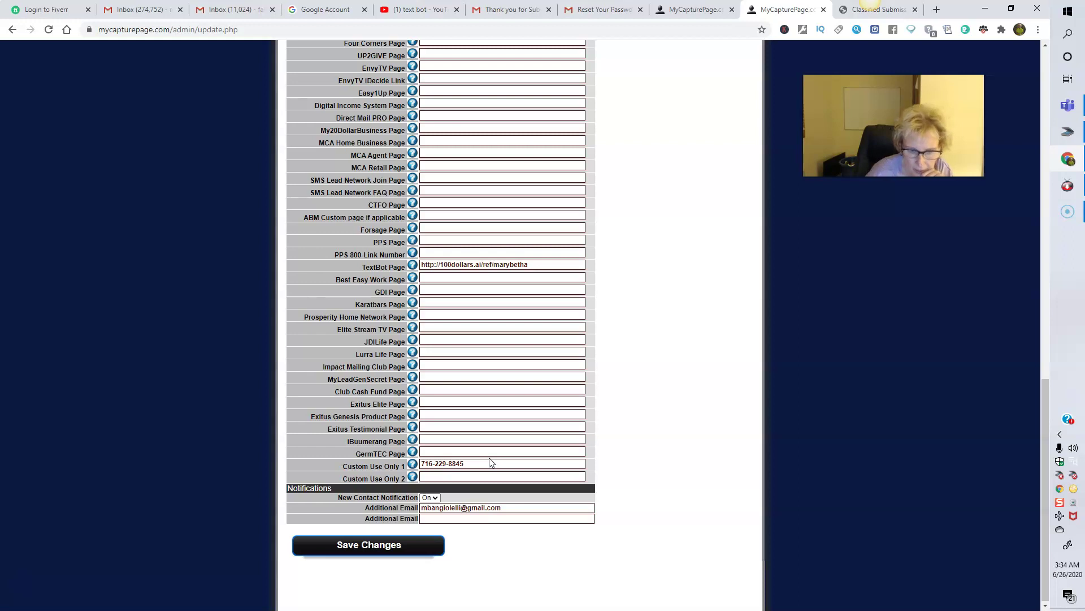
scroll(538, 431, up, 10)
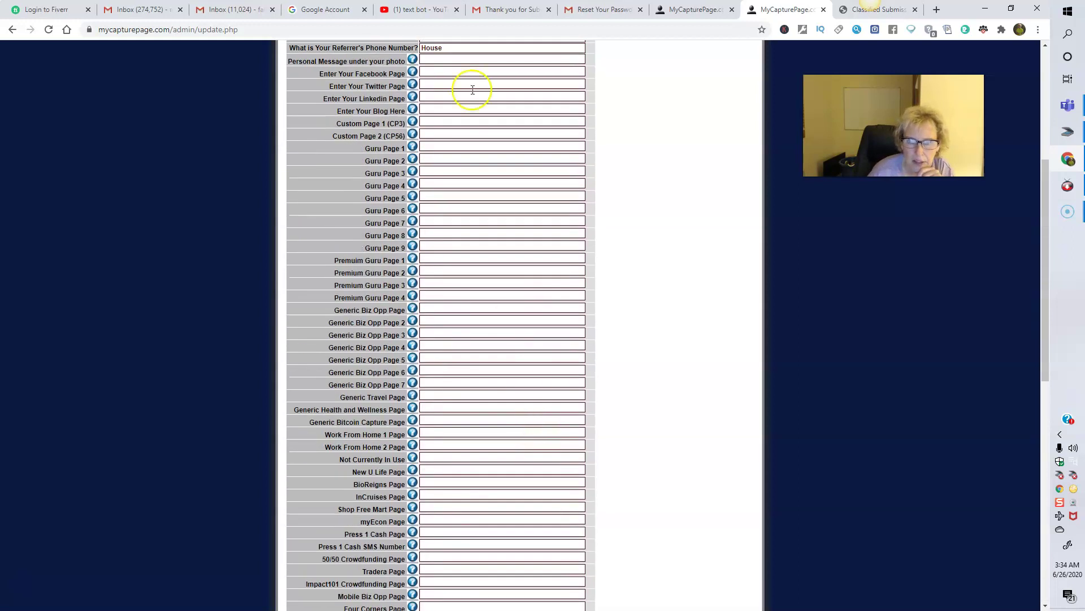
scroll(516, 334, up, 4)
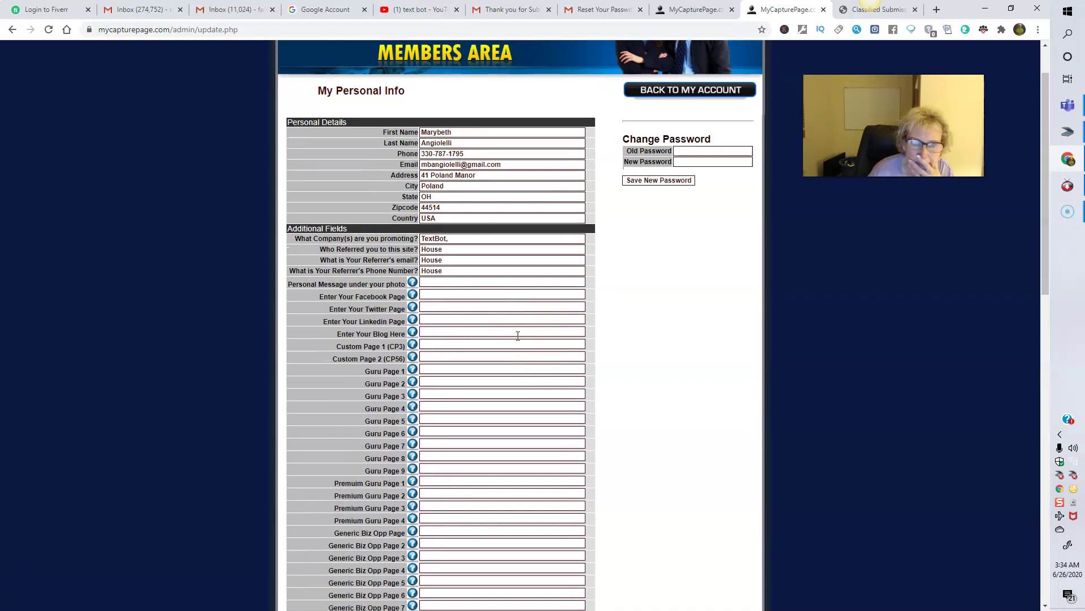
scroll(518, 335, down, 15)
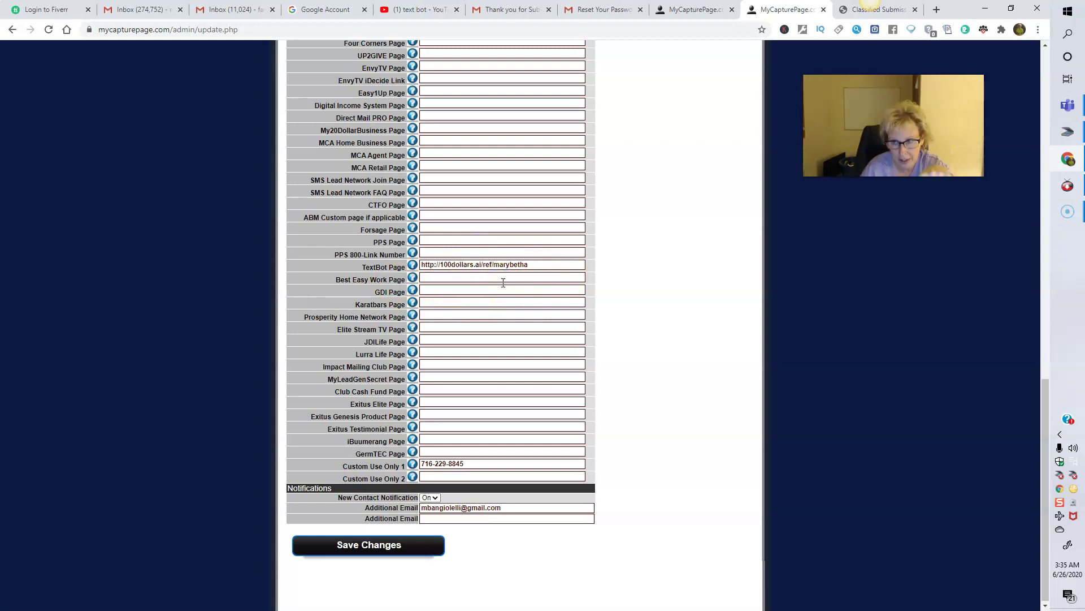
click(532, 266)
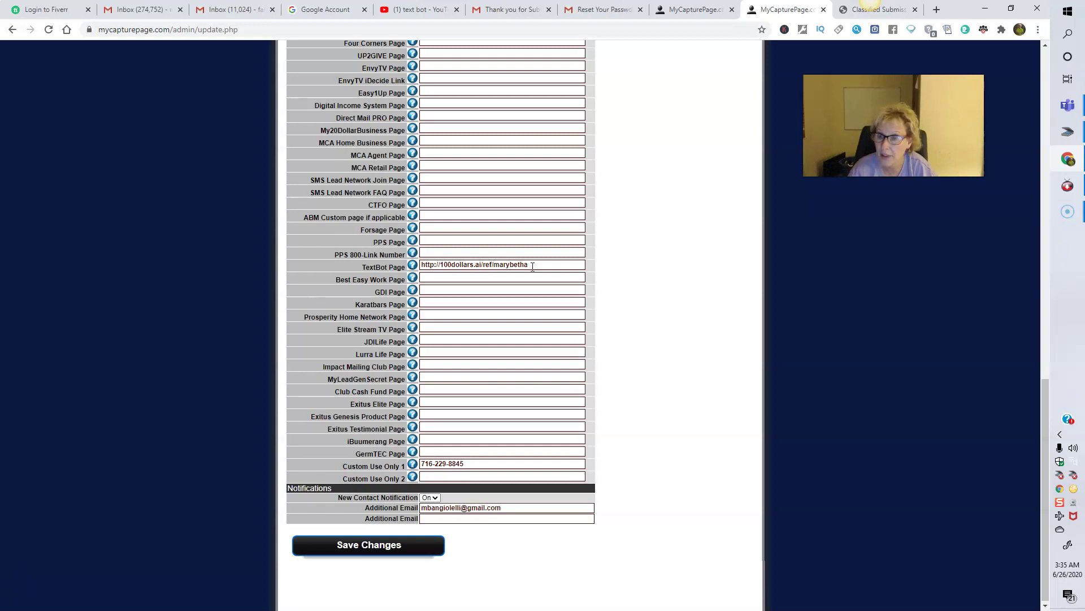
scroll(533, 267, down, 1)
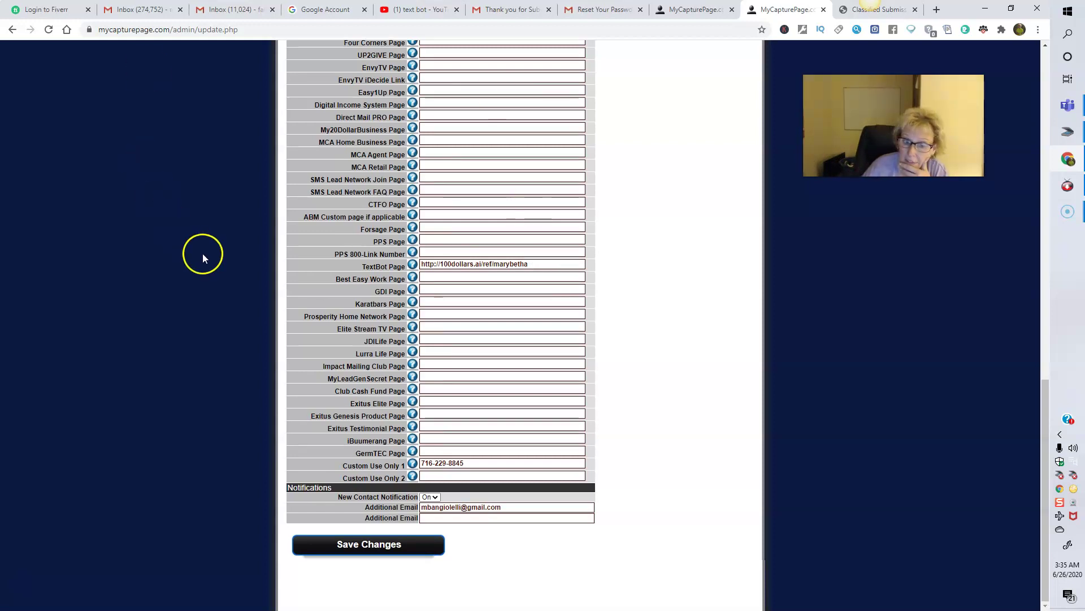
click(343, 544)
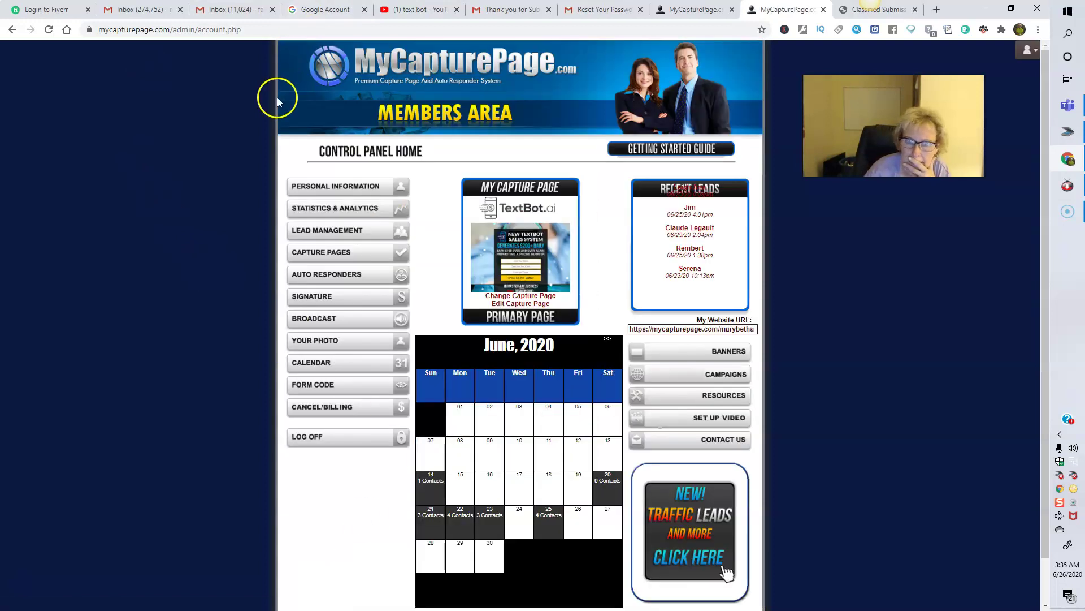
click(332, 189)
click(437, 210)
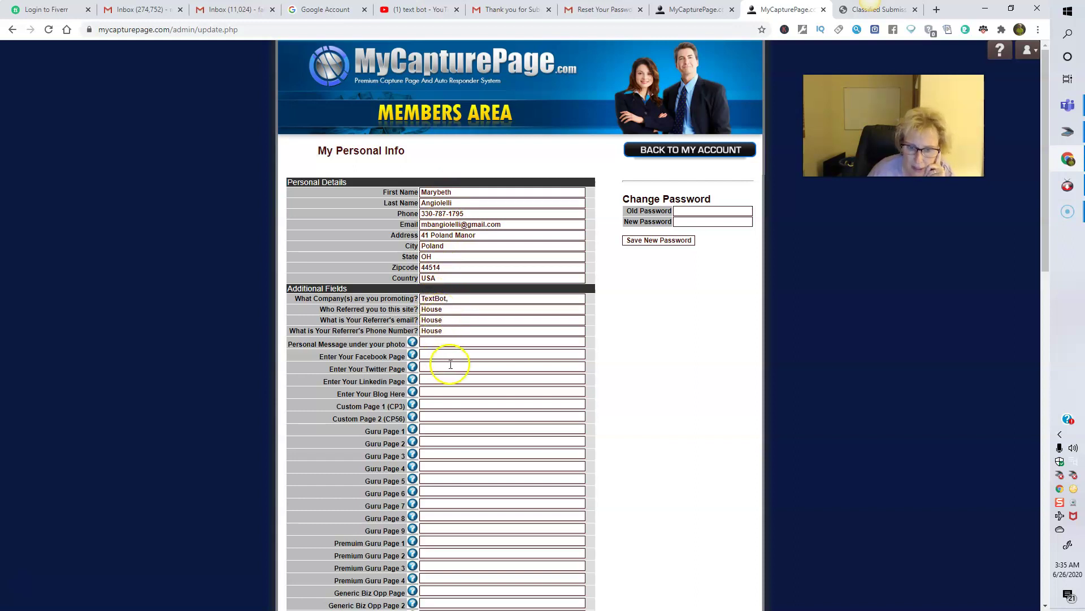
scroll(449, 368, down, 8)
scroll(452, 369, down, 4)
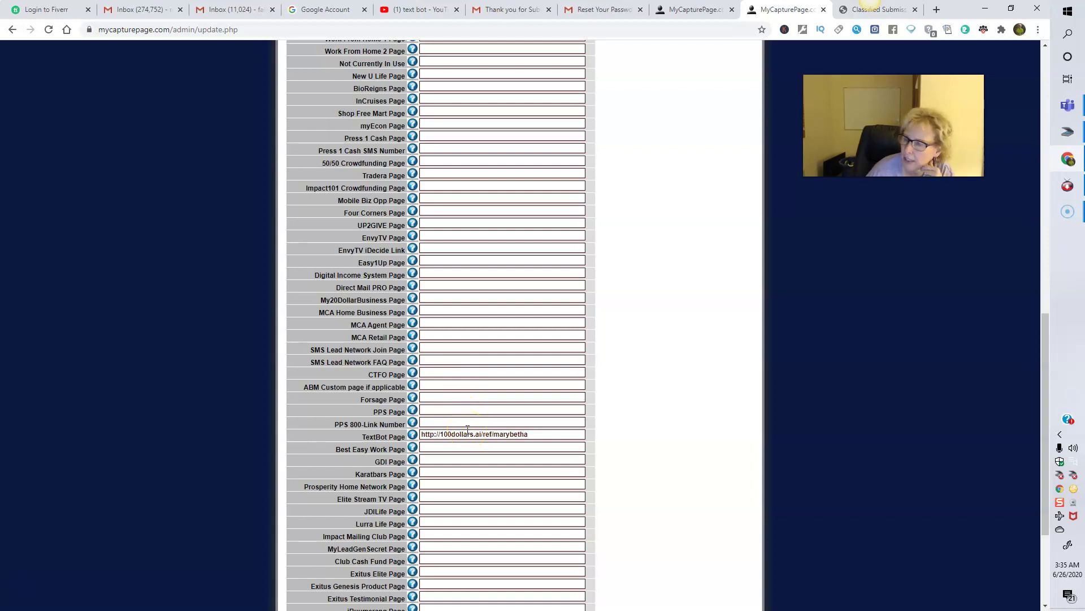
scroll(468, 429, down, 3)
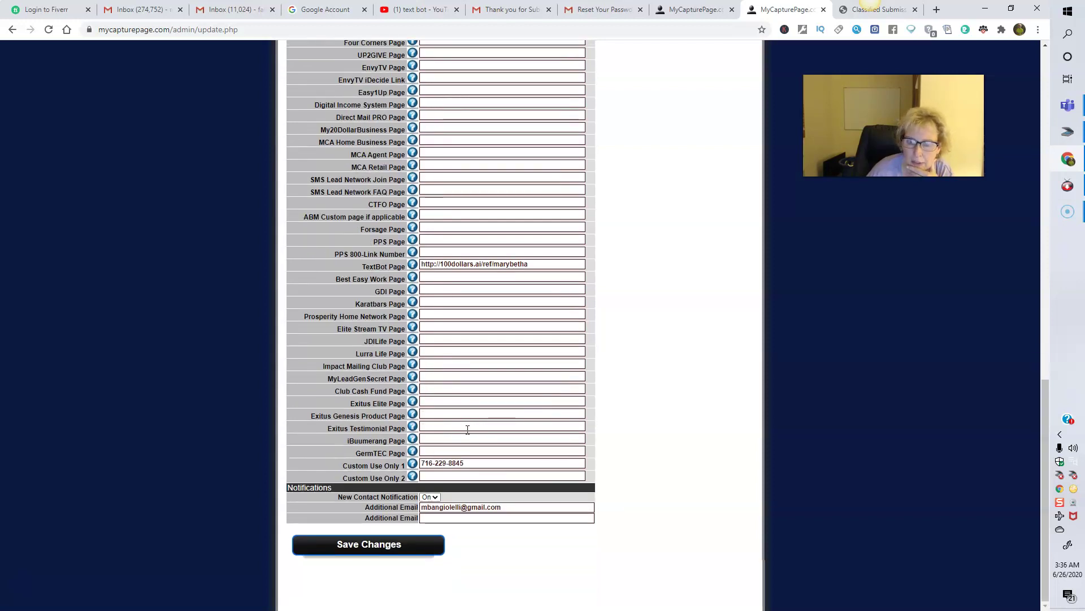
click(459, 461)
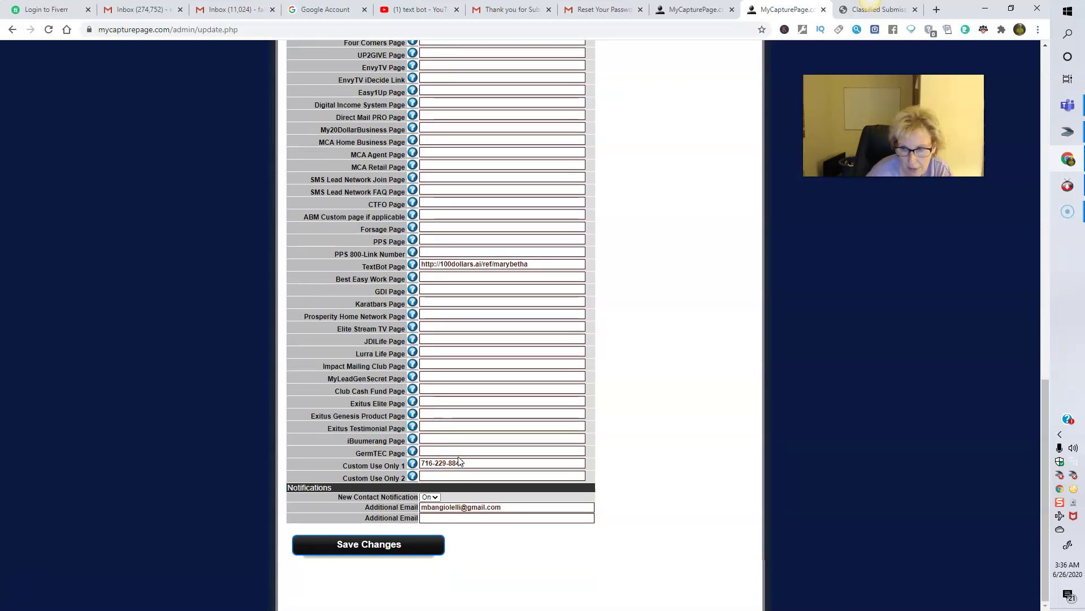
click(468, 459)
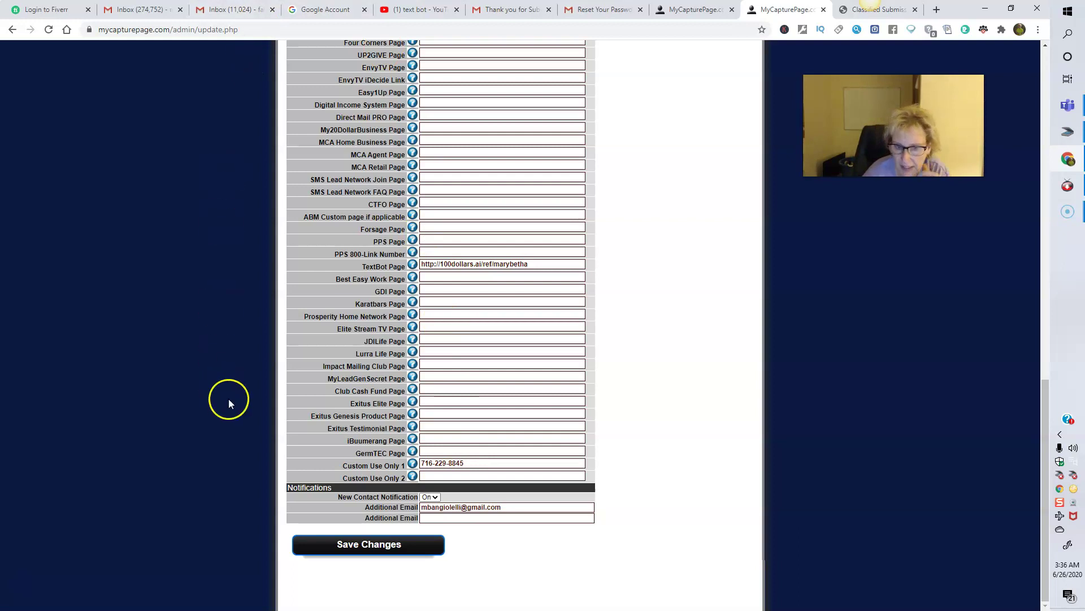
click(371, 550)
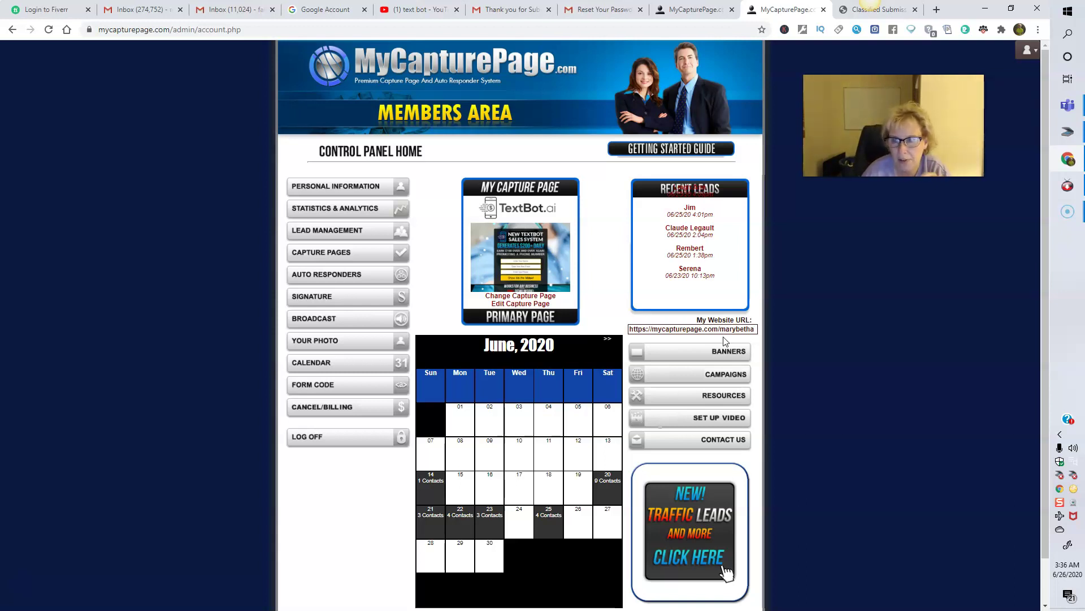
- Open YOUR PHOTO to view the current landing-page image on the Edit Photo page
click(726, 334)
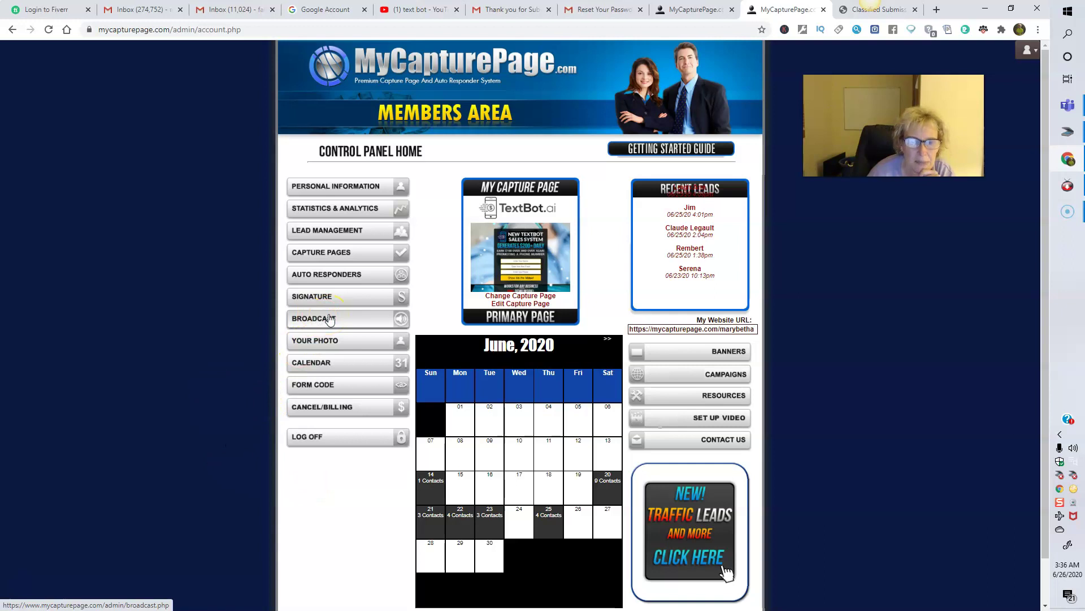
click(347, 319)
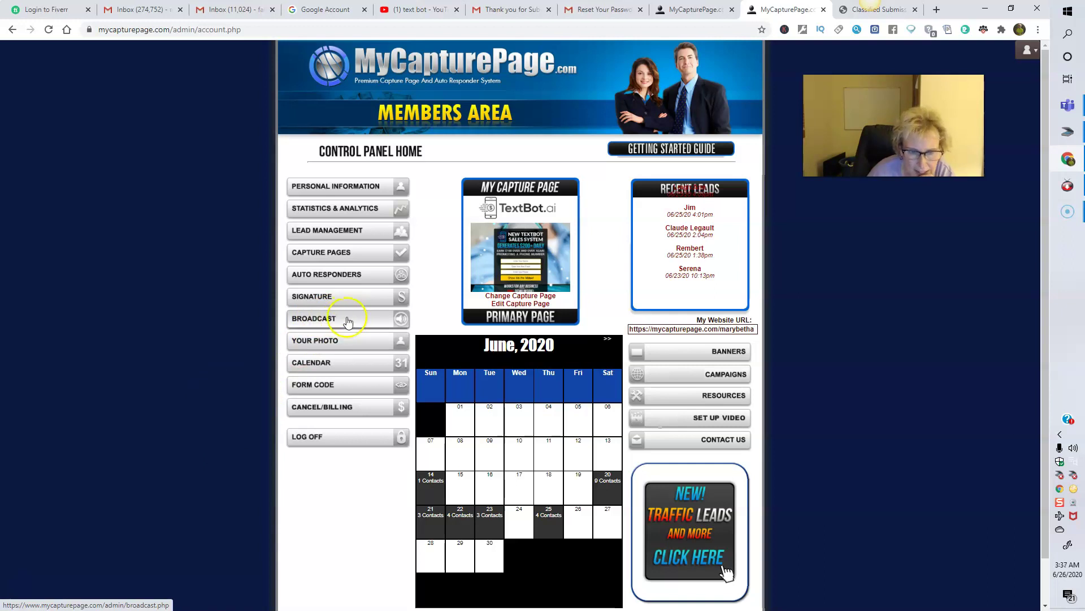
click(335, 341)
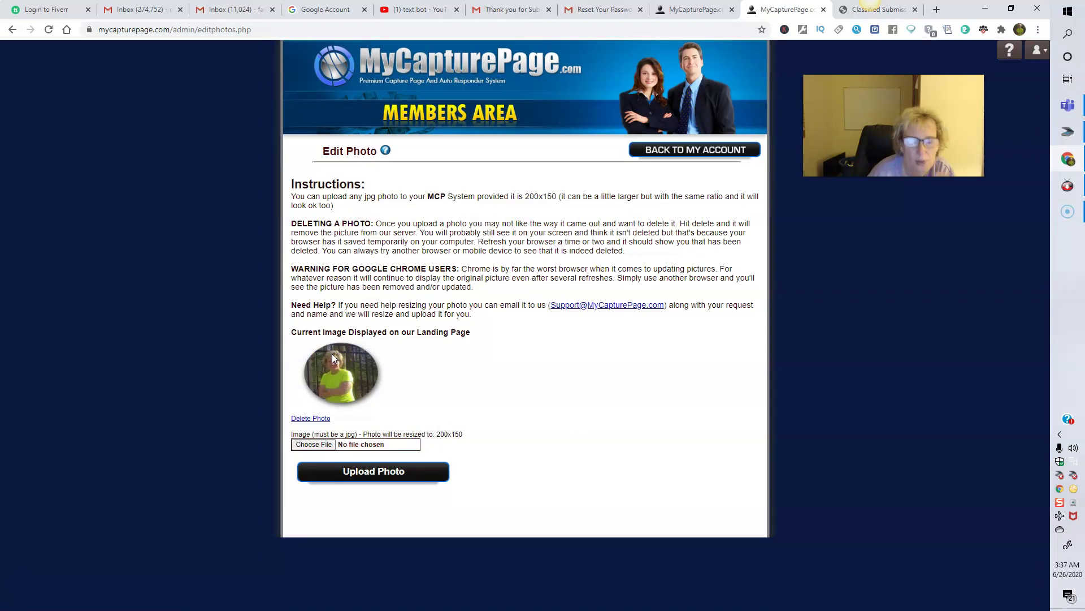
- Leave the Edit Photo page via BACK TO MY ACCOUNT to Control Panel Home
click(348, 356)
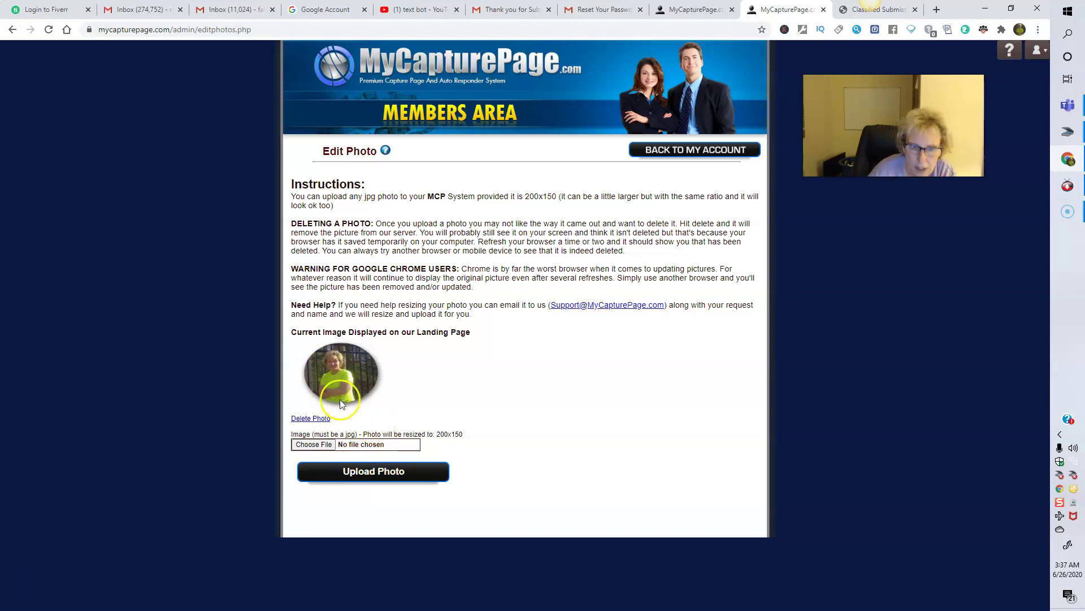
click(685, 150)
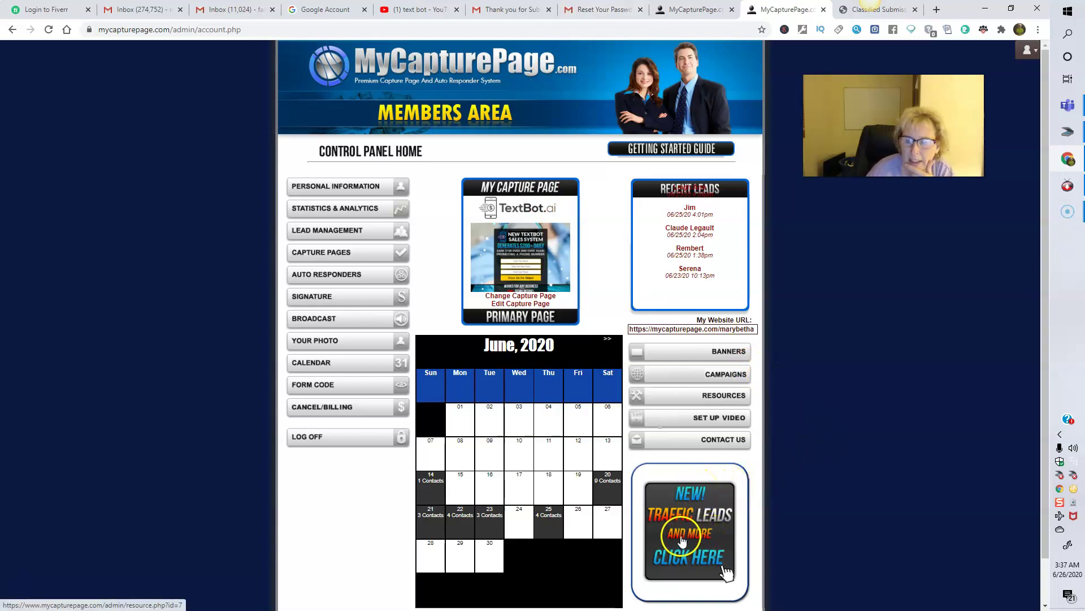
- Open the NEW! Traffic Leads resource page and browse SMS Text Advertising and classified ad offers
click(726, 572)
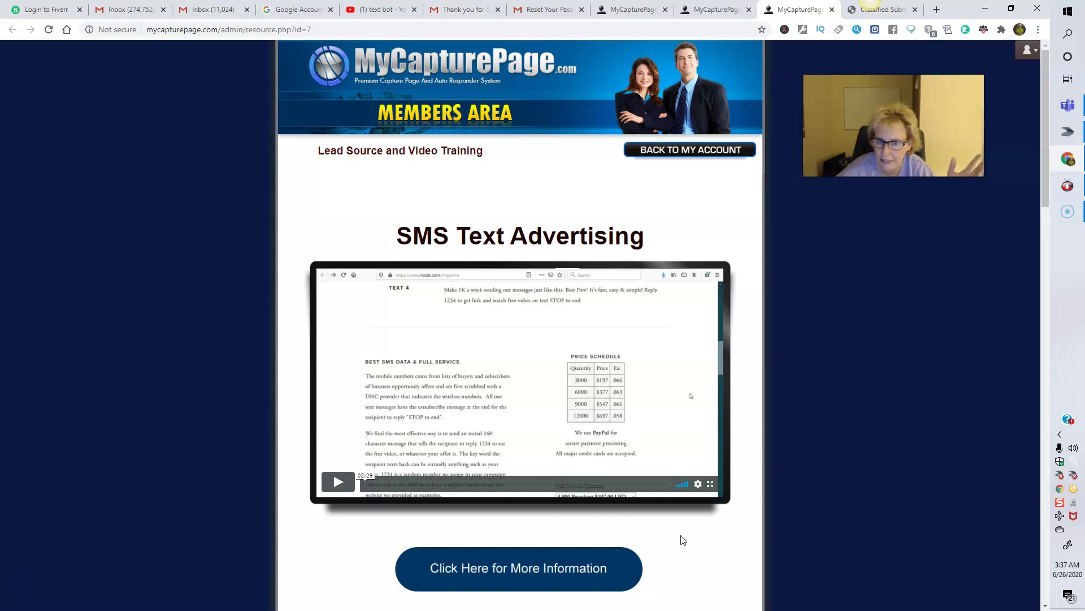
click(764, 124)
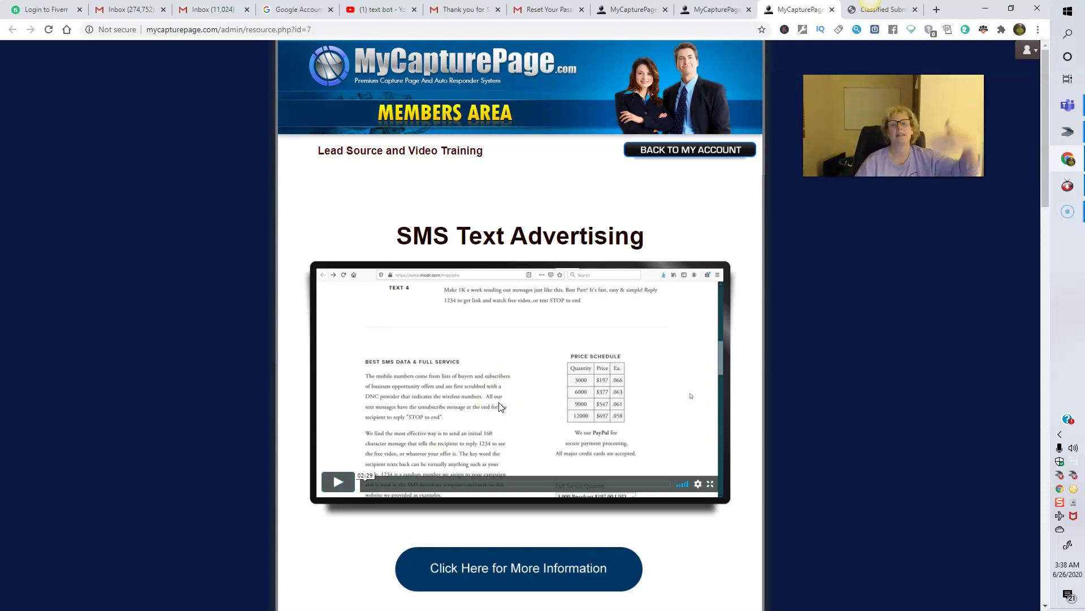
scroll(499, 405, down, 2)
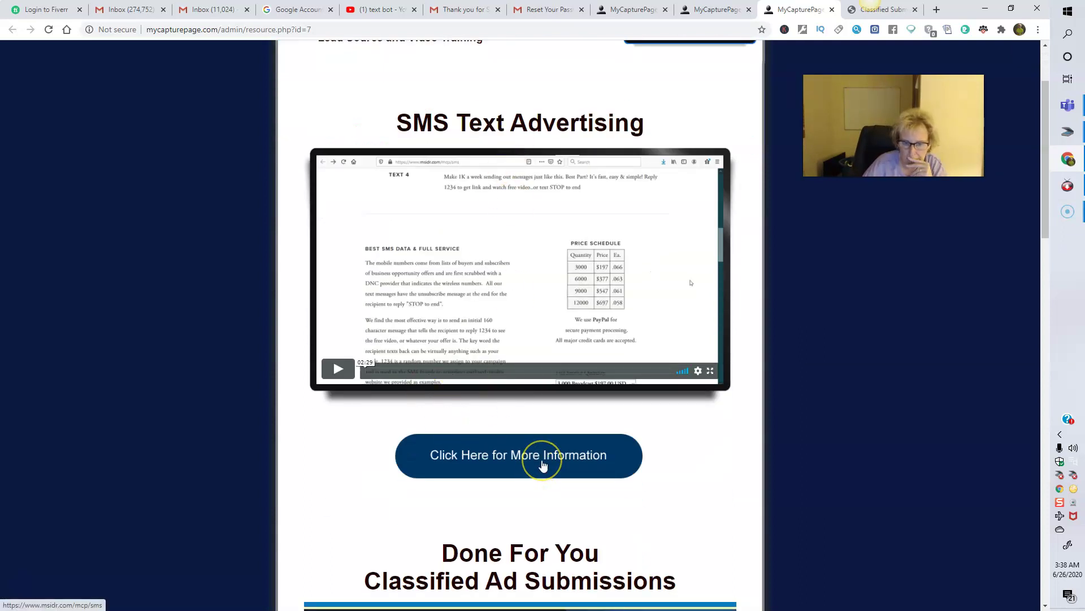
scroll(541, 469, down, 1)
scroll(543, 465, down, 3)
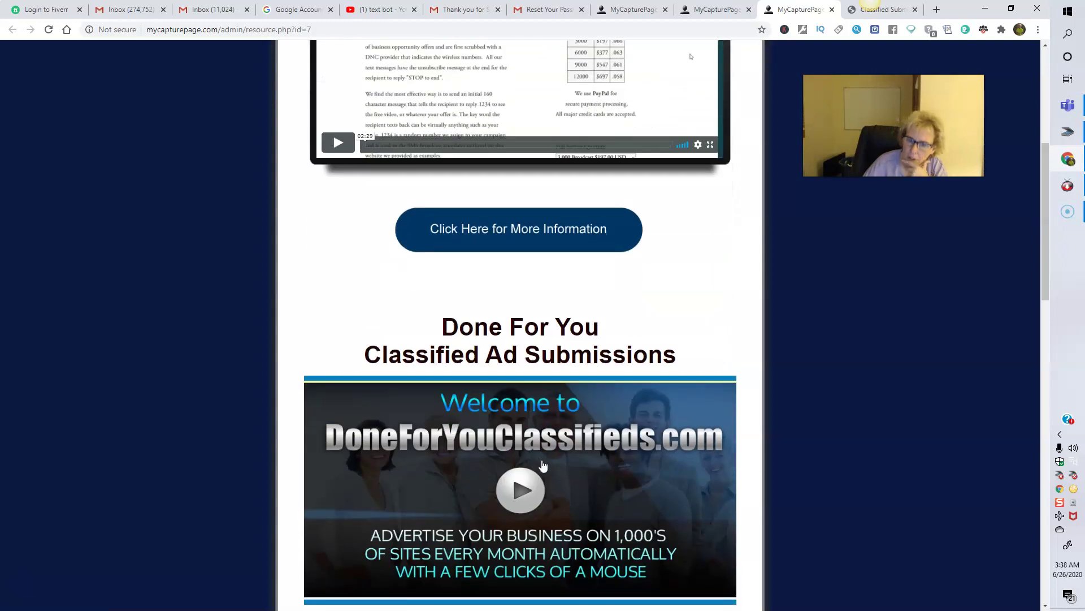
scroll(542, 464, down, 2)
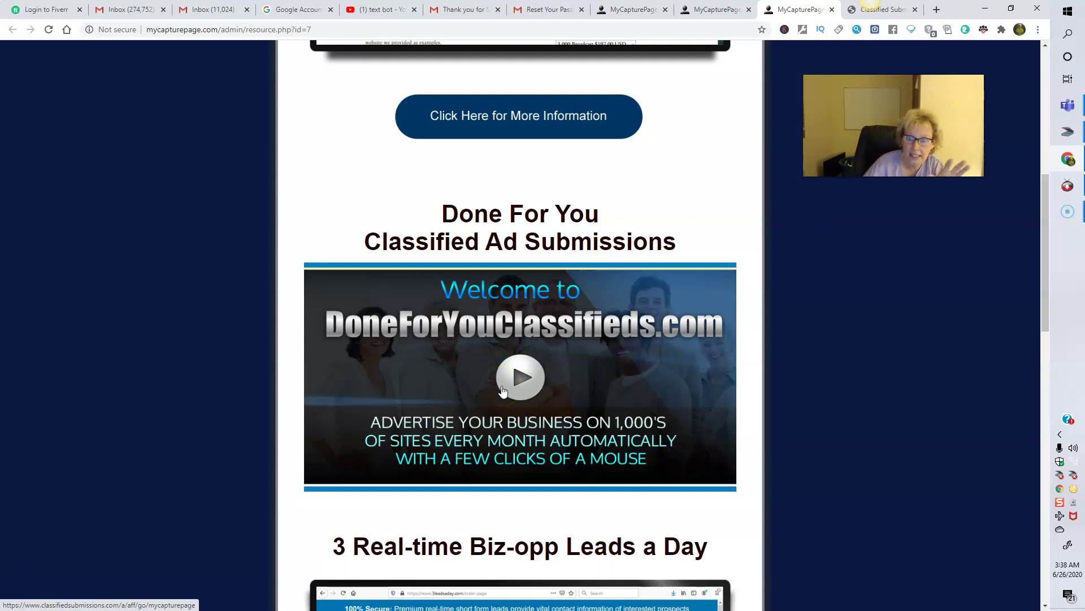
scroll(503, 391, down, 1)
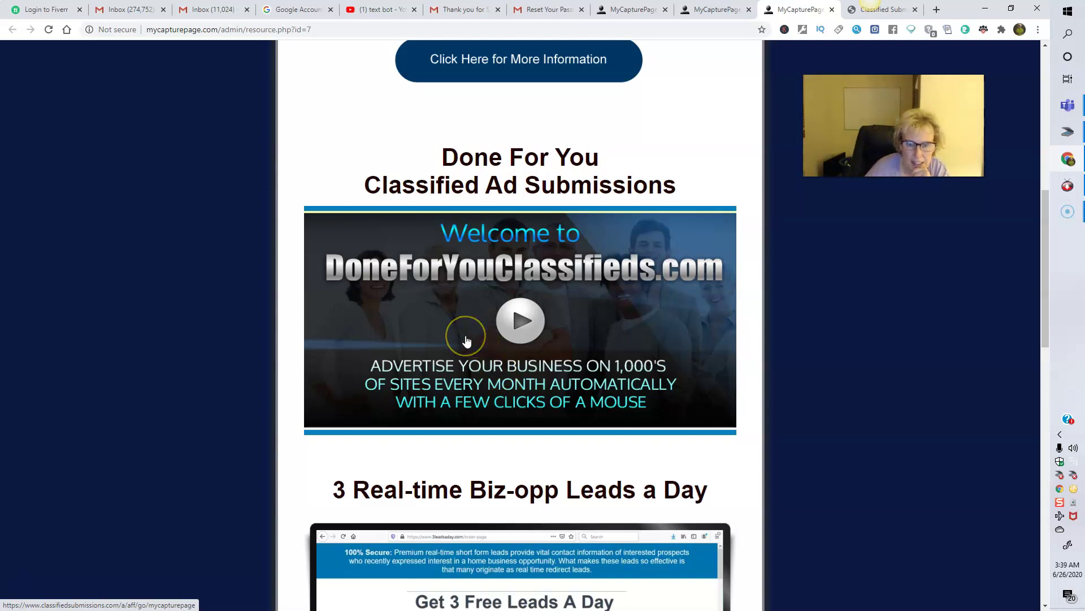
scroll(467, 340, down, 1)
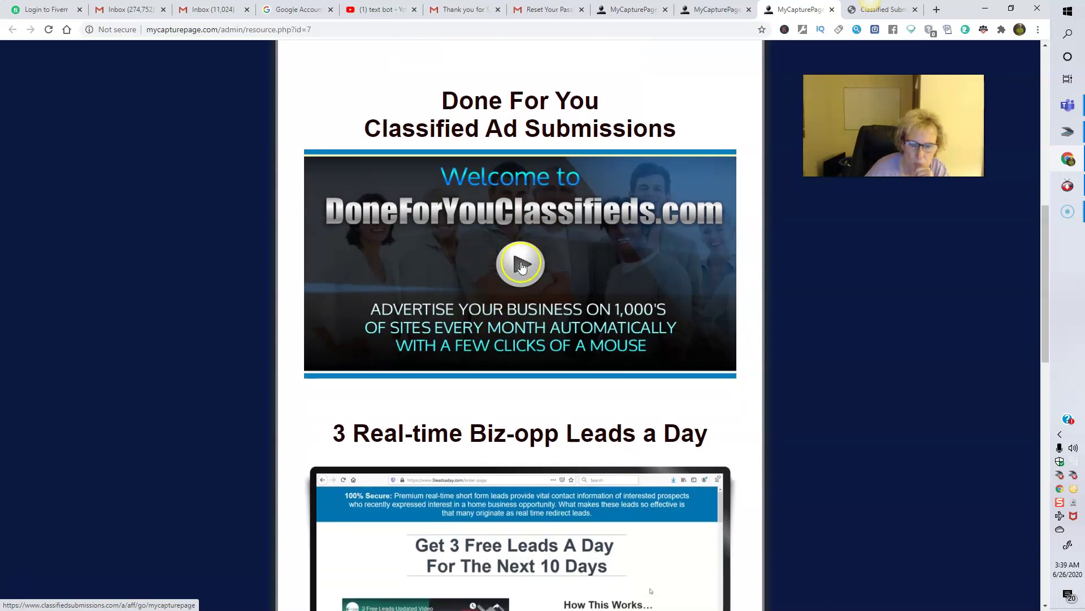
scroll(521, 267, down, 1)
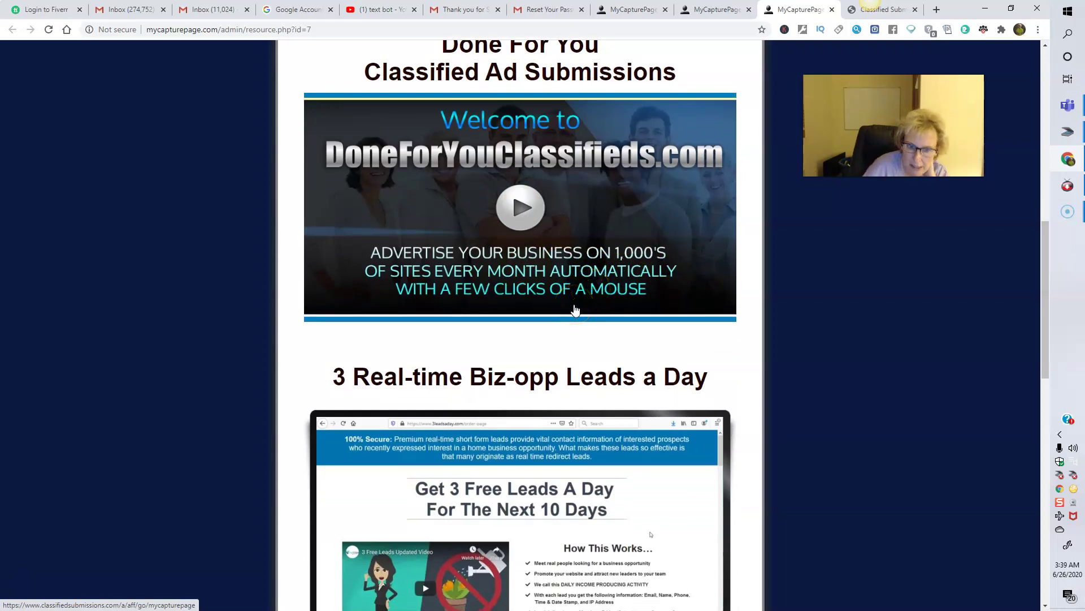
scroll(575, 310, down, 1)
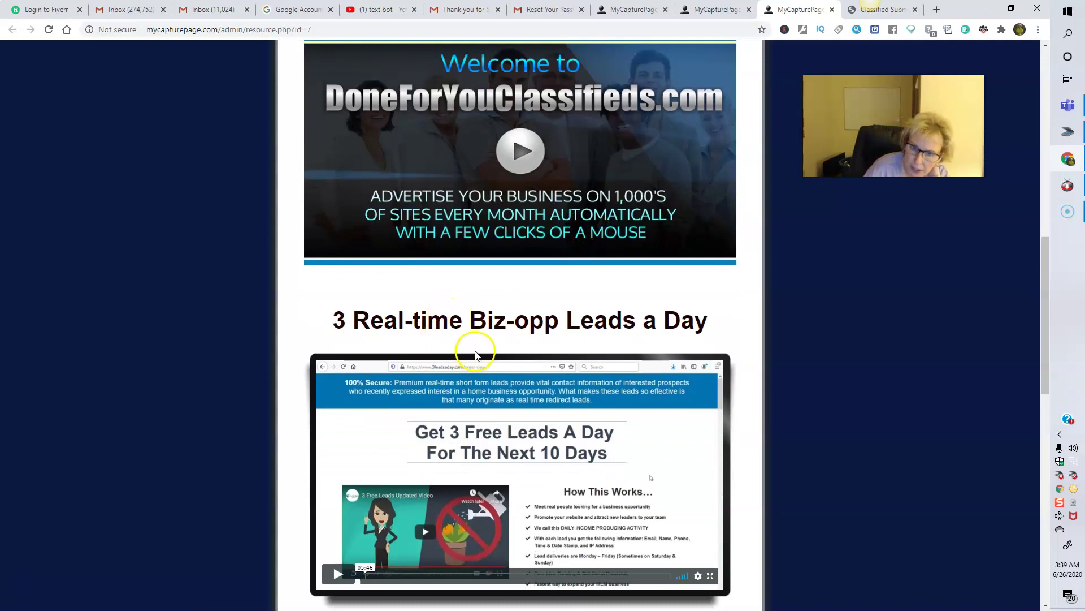
scroll(545, 339, down, 3)
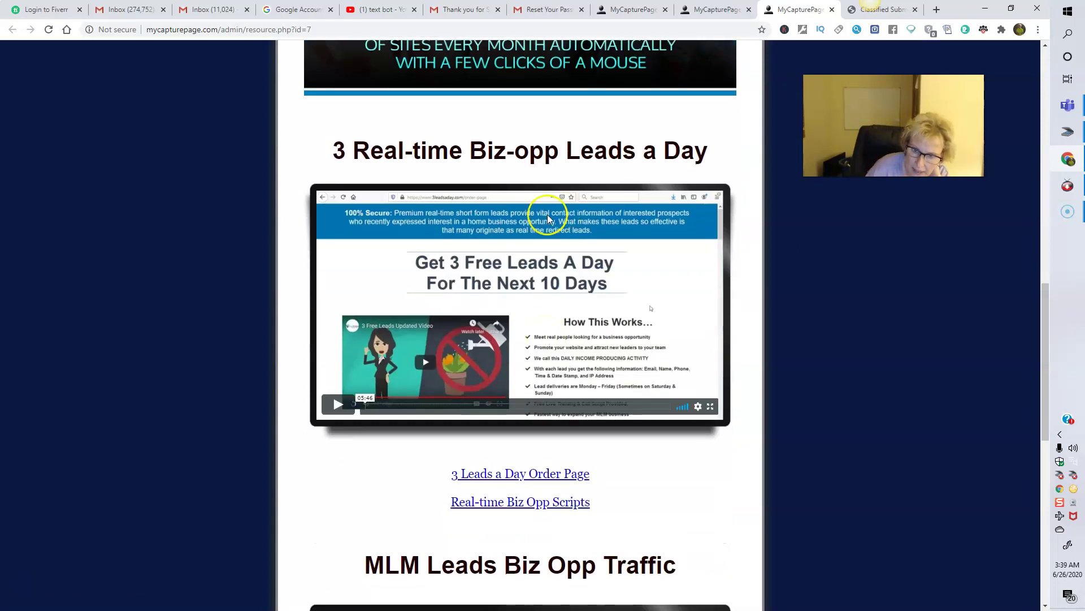
scroll(594, 373, down, 2)
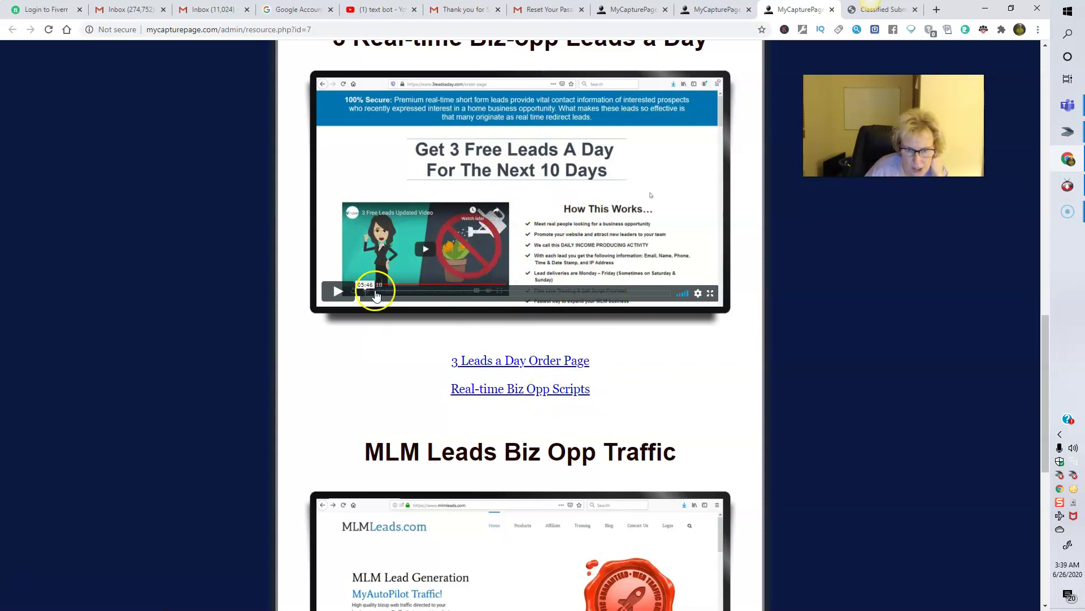
scroll(376, 295, down, 1)
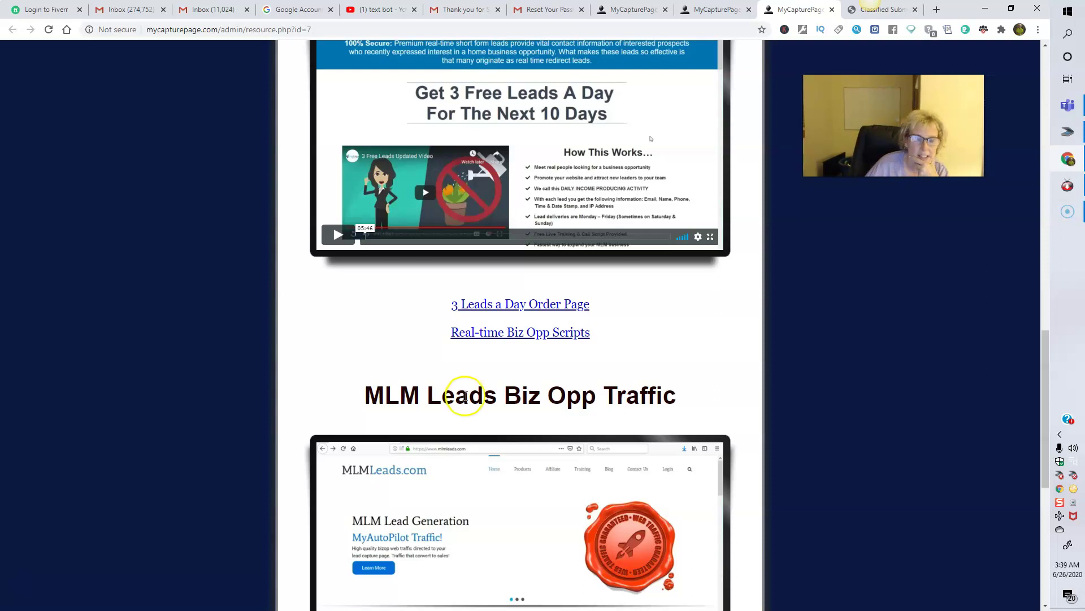
scroll(420, 356, down, 1)
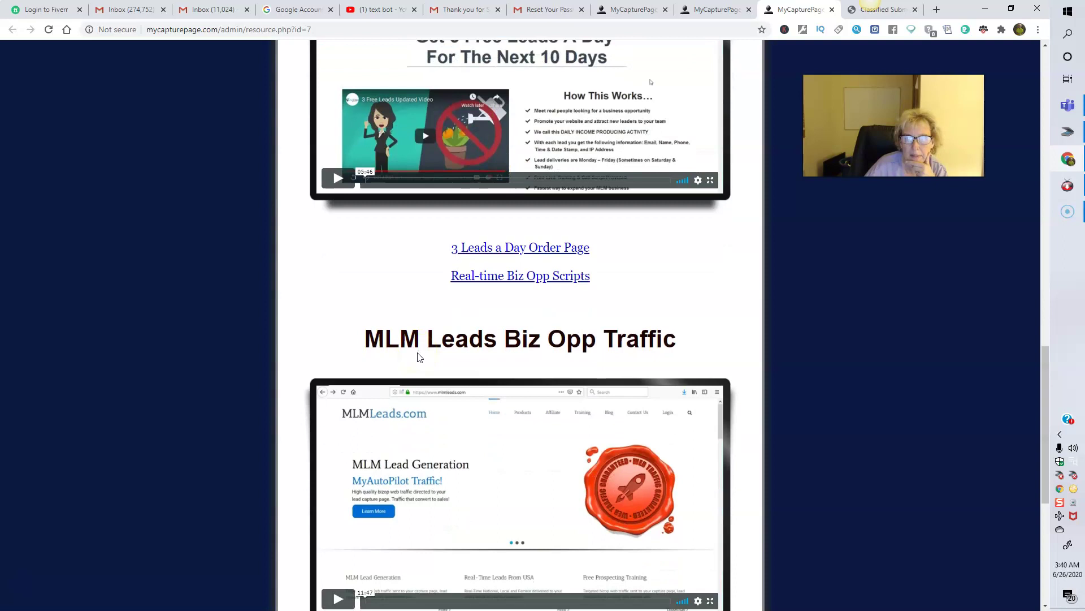
scroll(419, 356, down, 2)
click(560, 238)
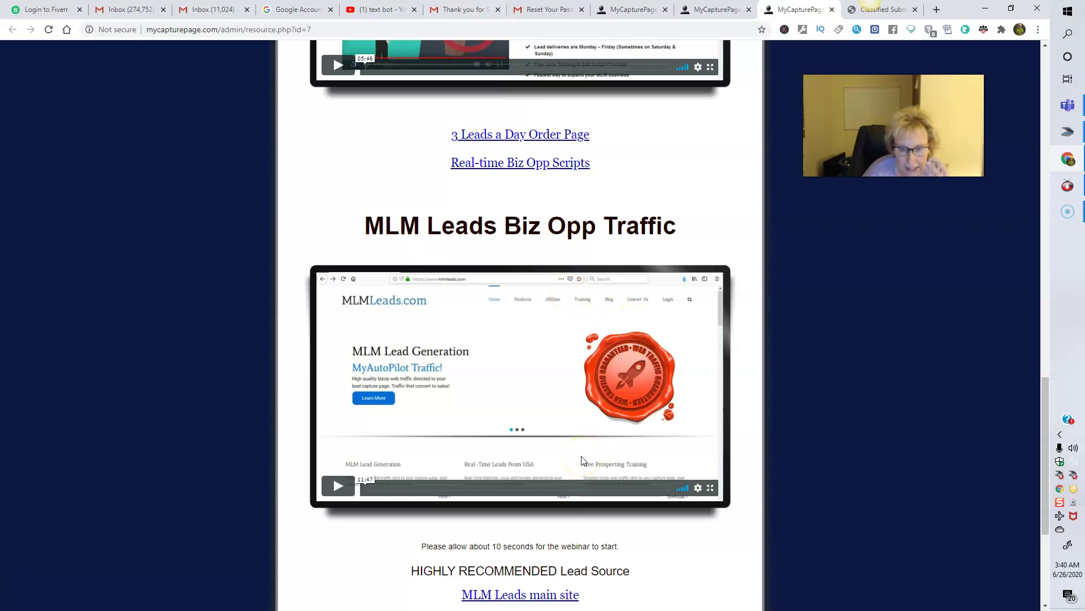
scroll(581, 458, down, 1)
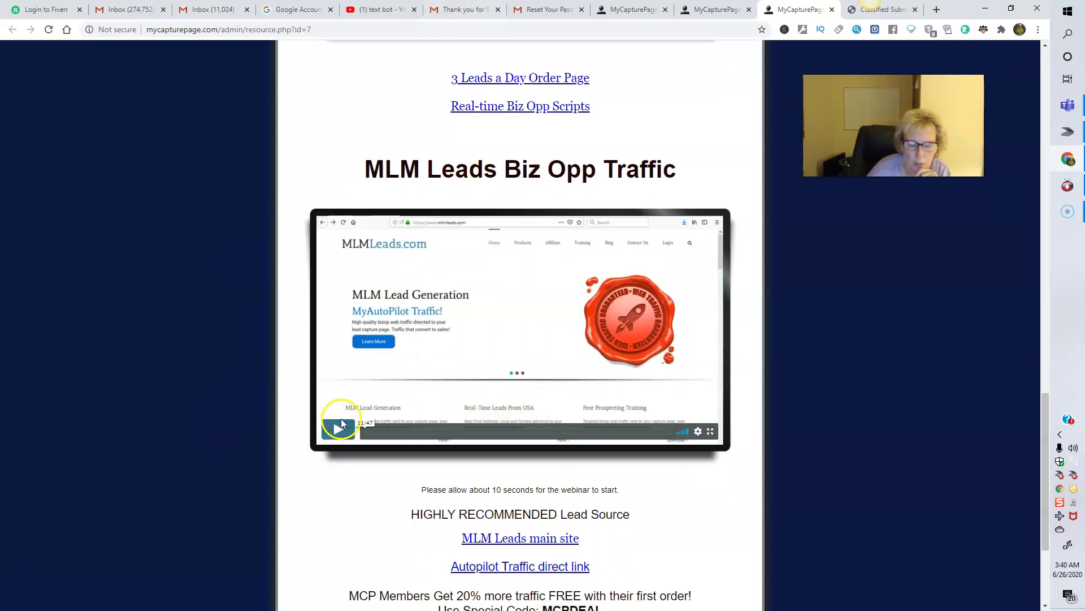
scroll(347, 433, down, 1)
scroll(348, 433, down, 1)
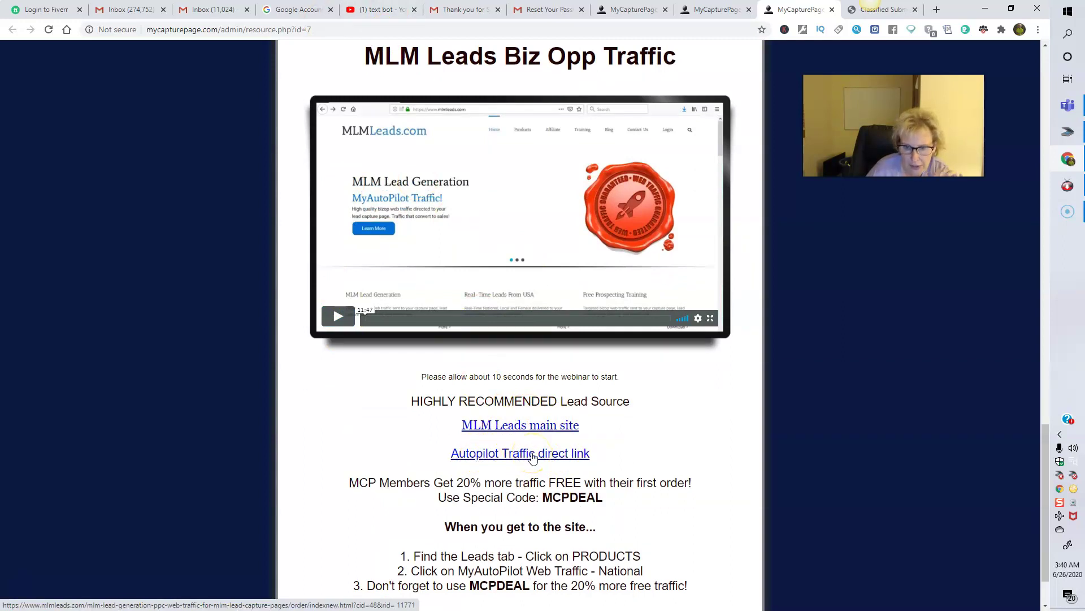
click(461, 317)
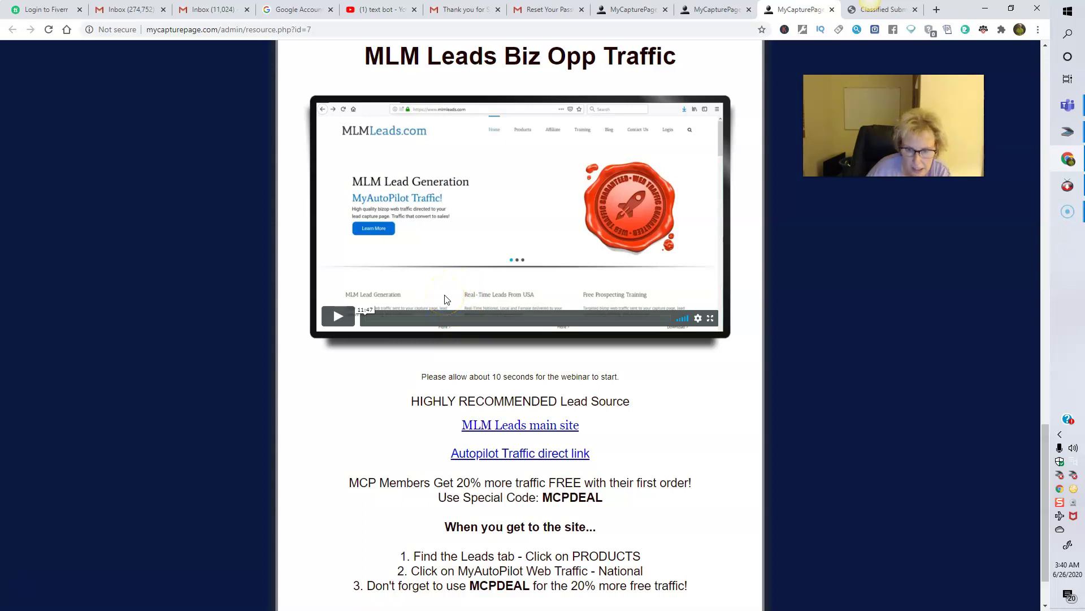
scroll(446, 299, up, 13)
scroll(445, 297, up, 11)
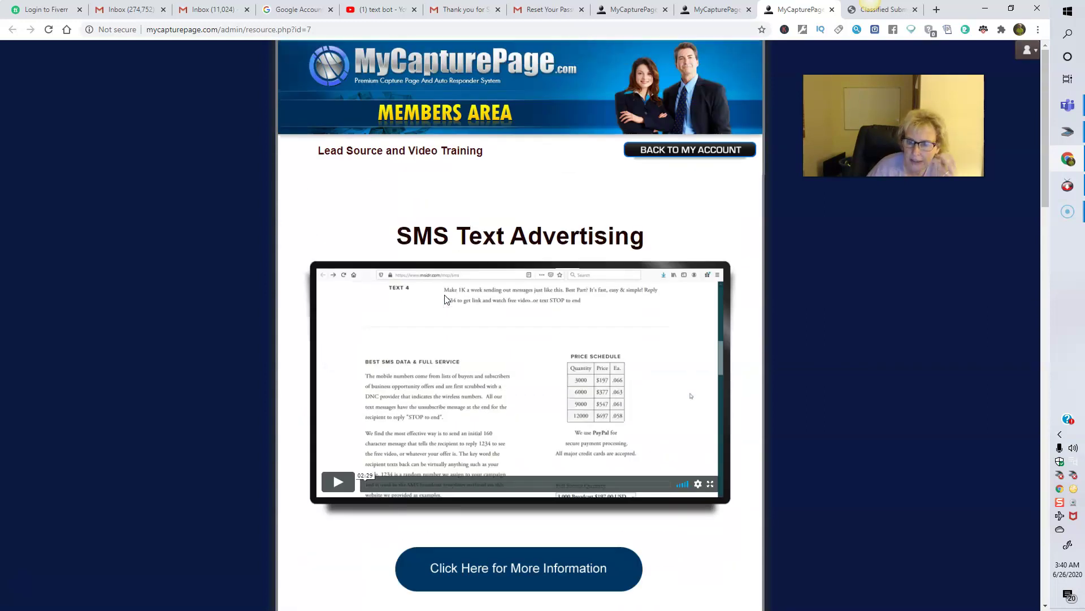
scroll(445, 298, down, 15)
scroll(445, 300, down, 2)
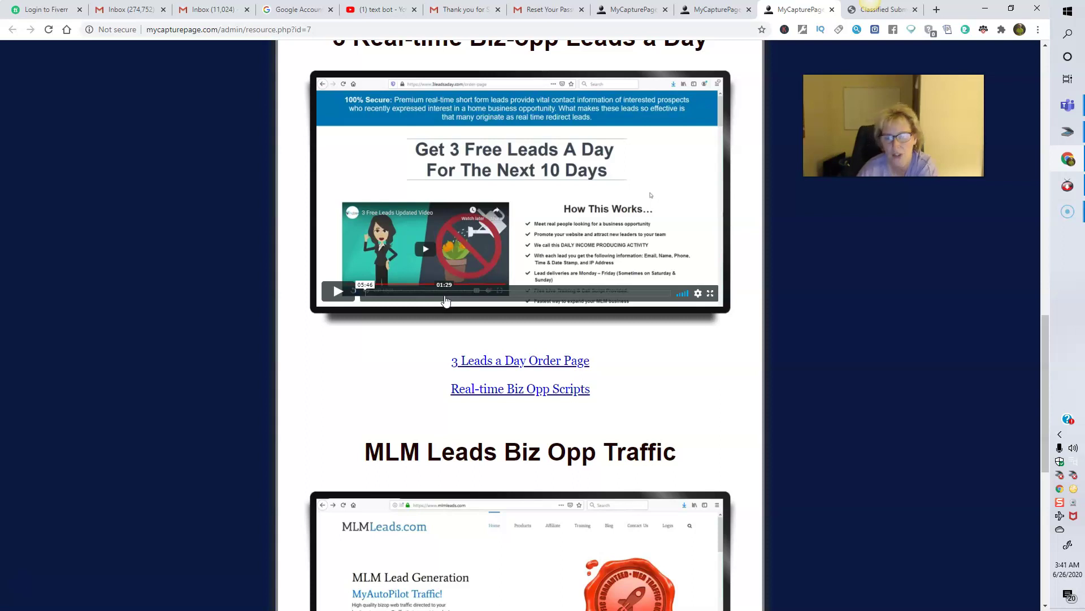
scroll(446, 302, up, 12)
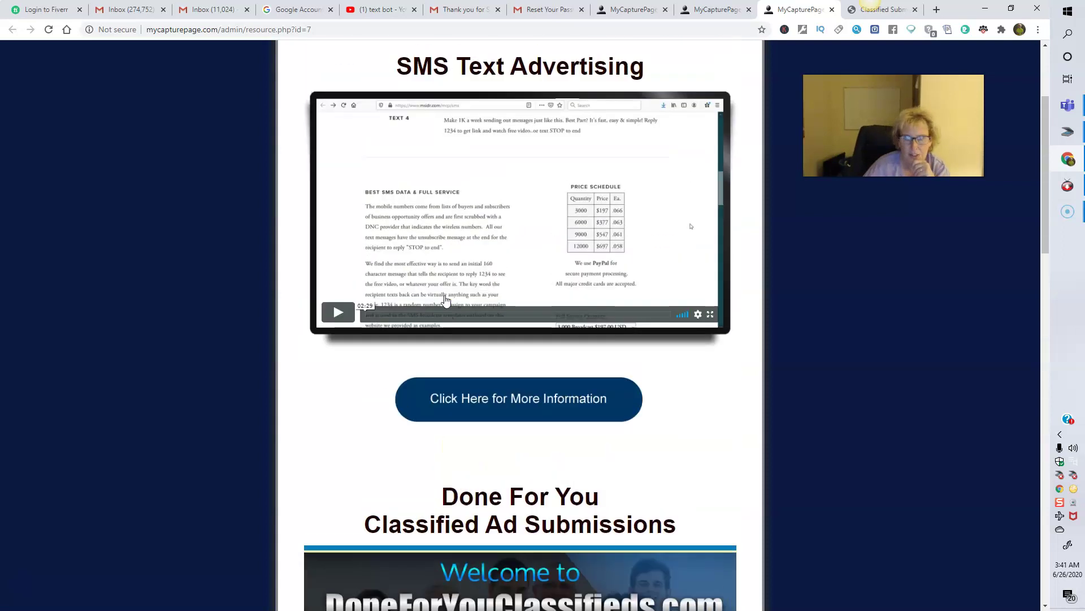
scroll(446, 302, up, 3)
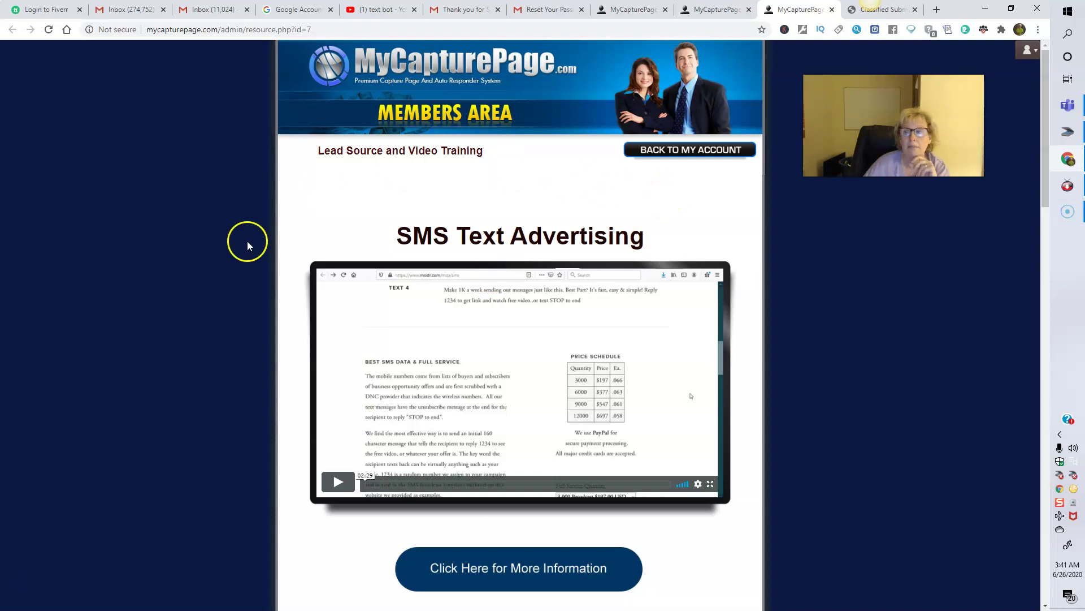
scroll(487, 293, down, 14)
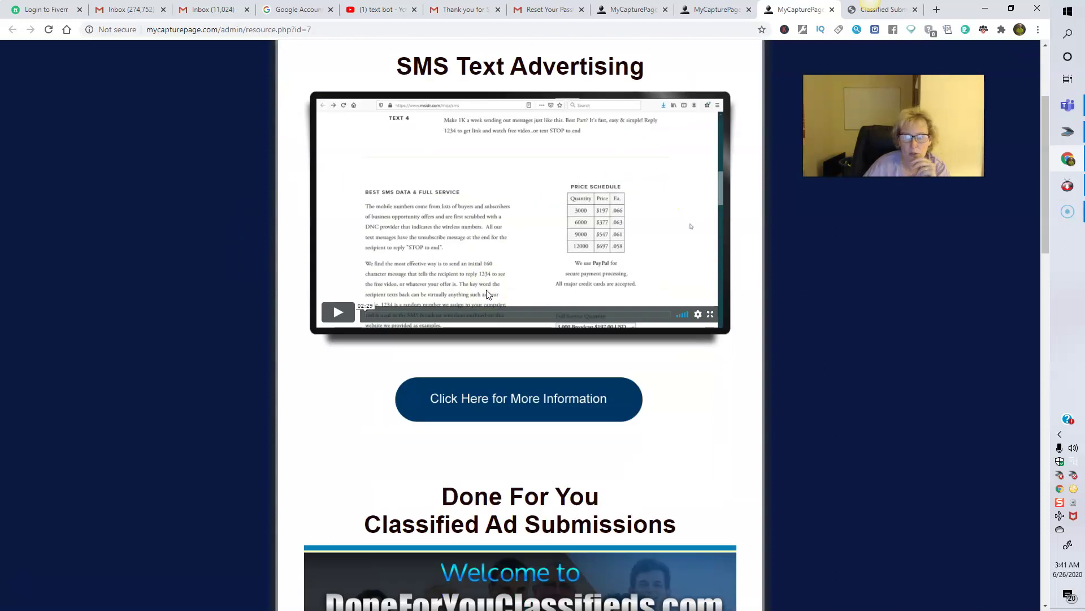
scroll(486, 293, down, 8)
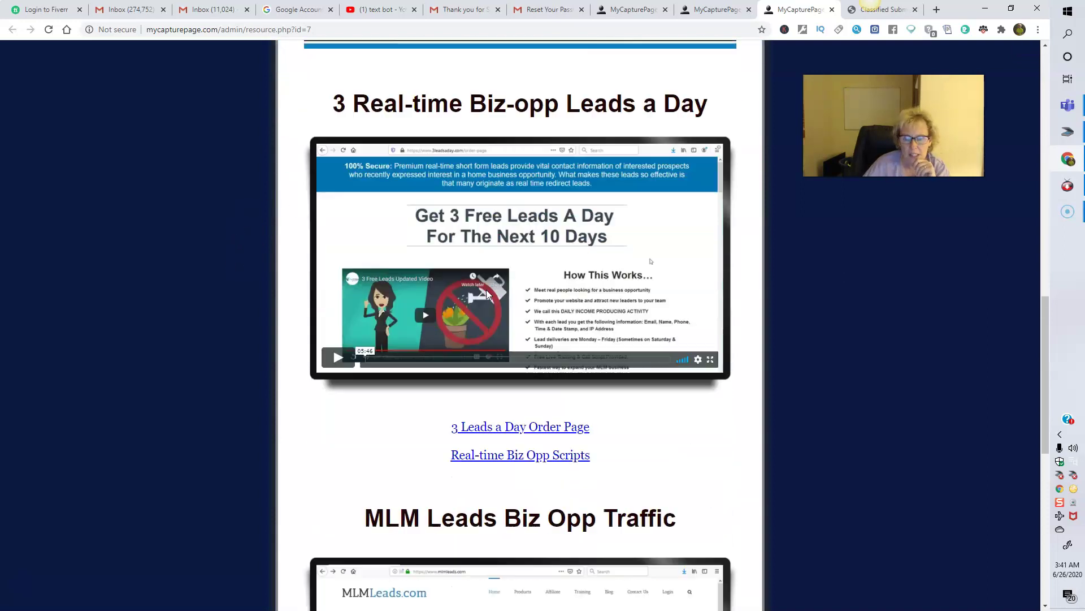
scroll(487, 293, down, 4)
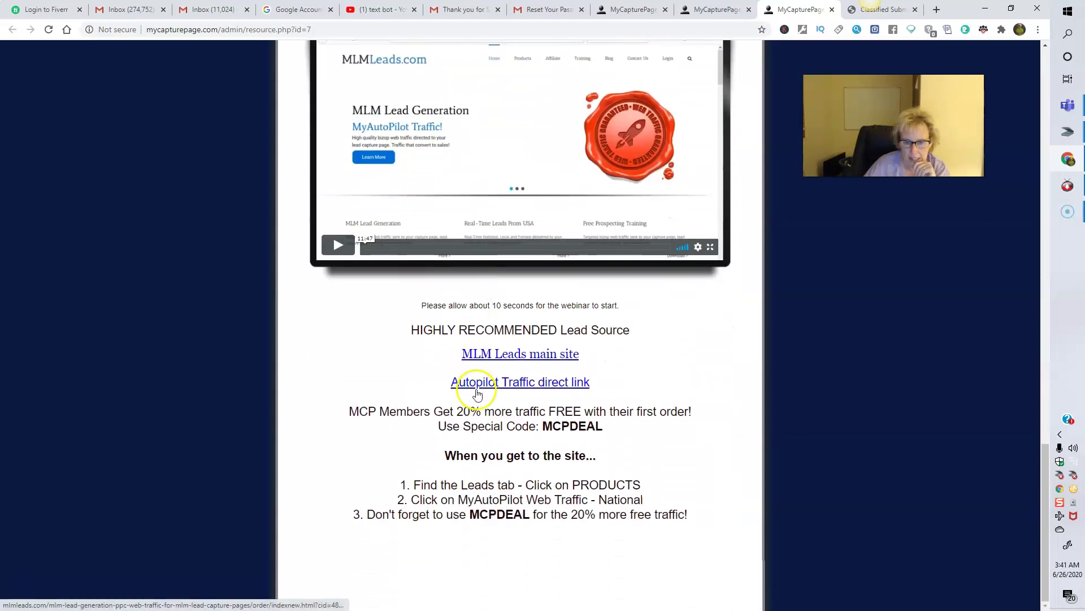
scroll(635, 279, up, 8)
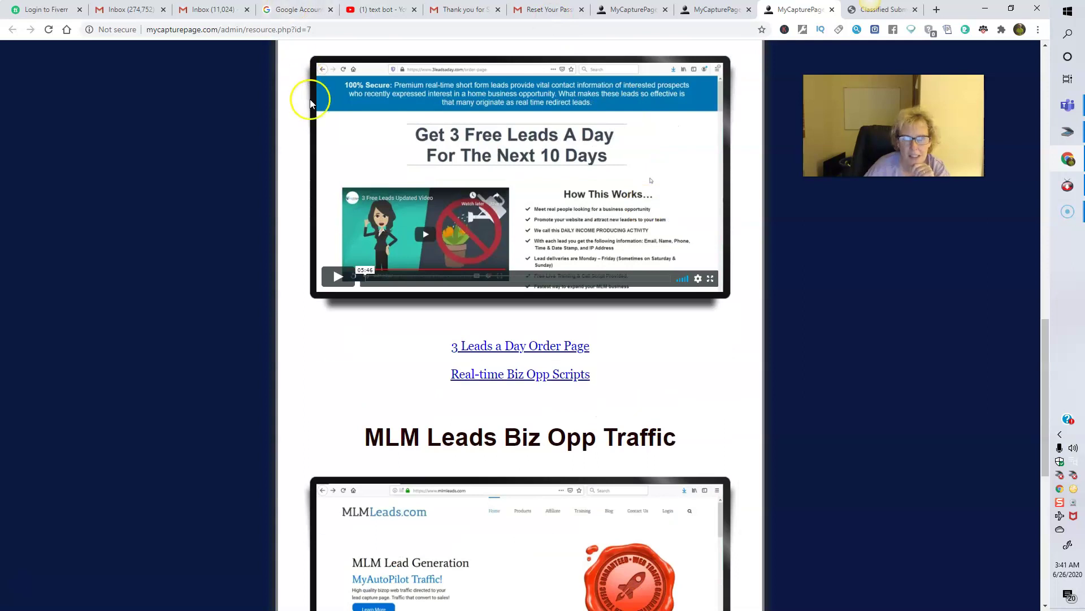
scroll(309, 100, up, 20)
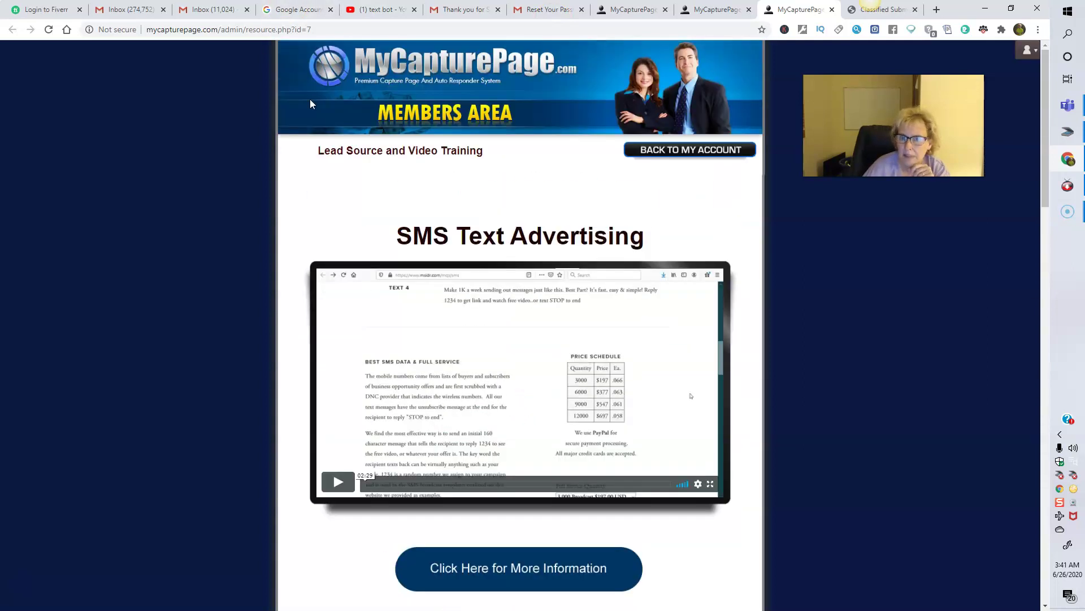
- Return to Control Panel Home from the lead source page and open Statistics & Analytics
click(666, 150)
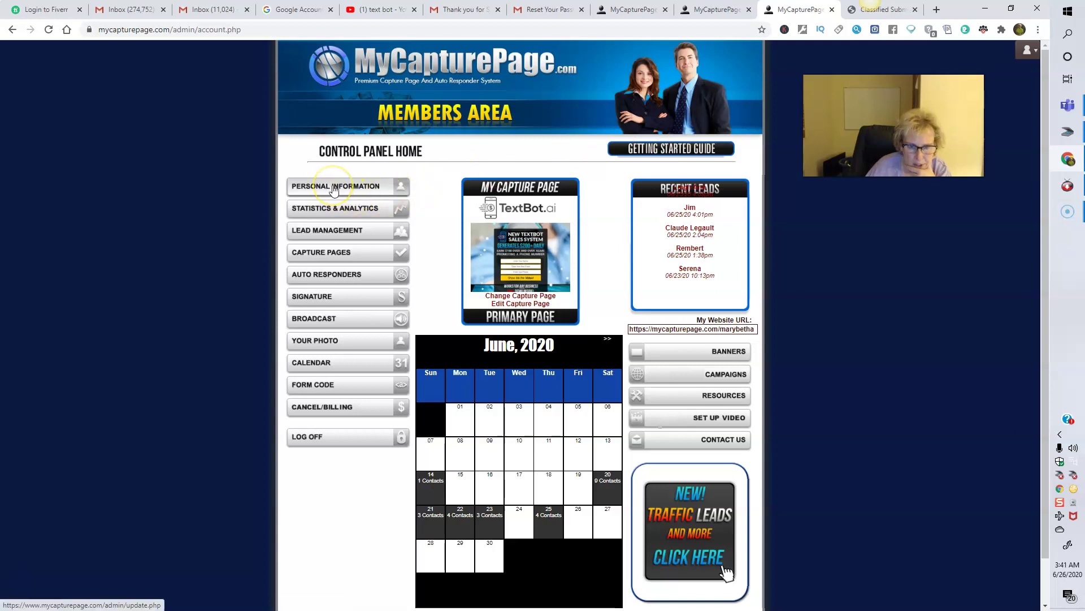
click(330, 210)
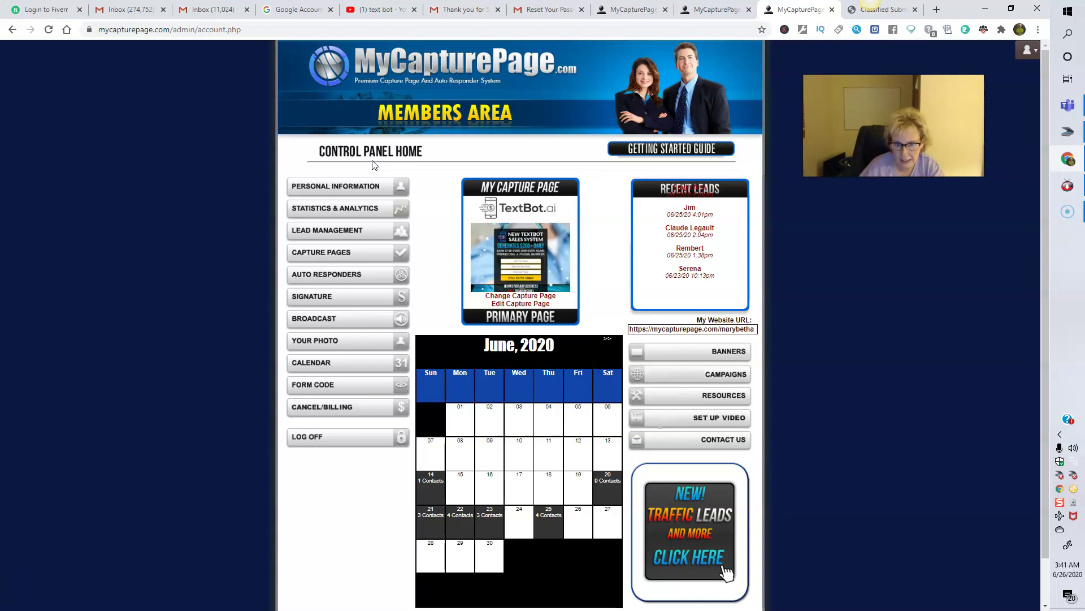
click(863, 273)
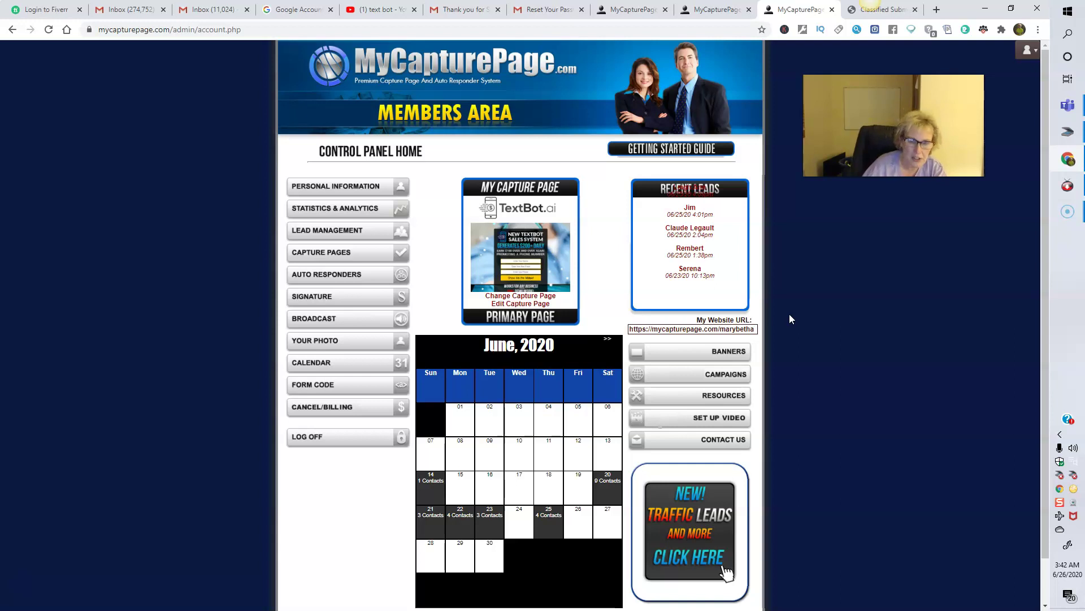
click(356, 277)
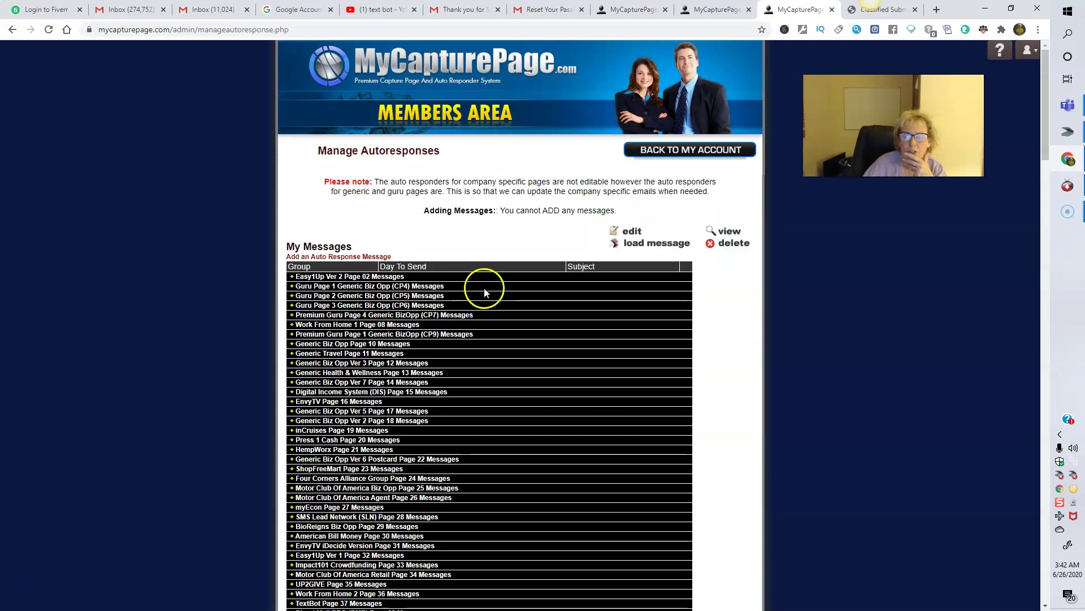
scroll(505, 294, down, 4)
scroll(508, 295, down, 3)
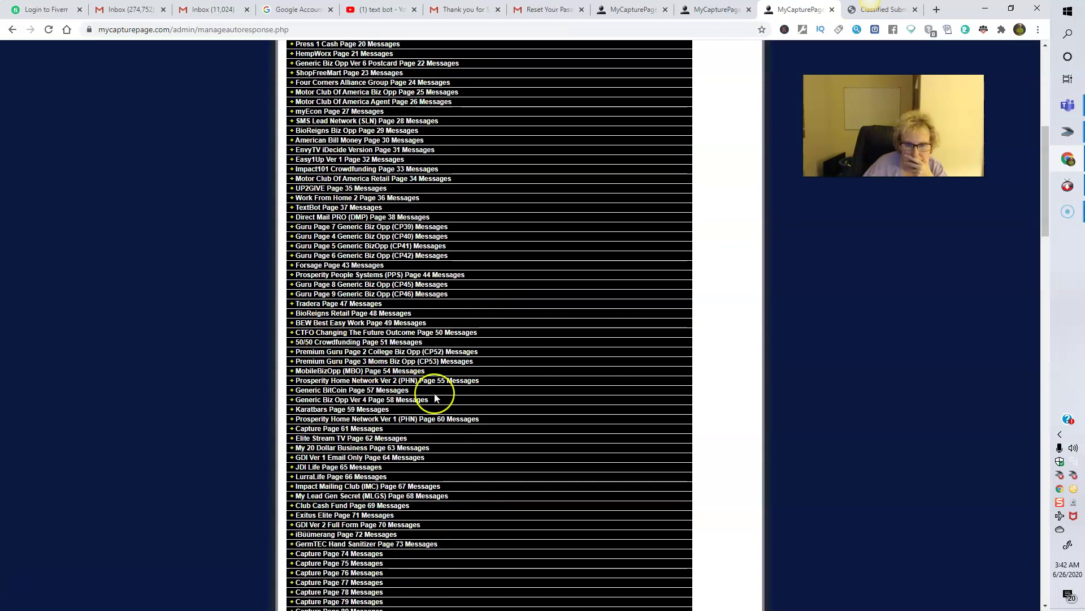
scroll(436, 390, up, 7)
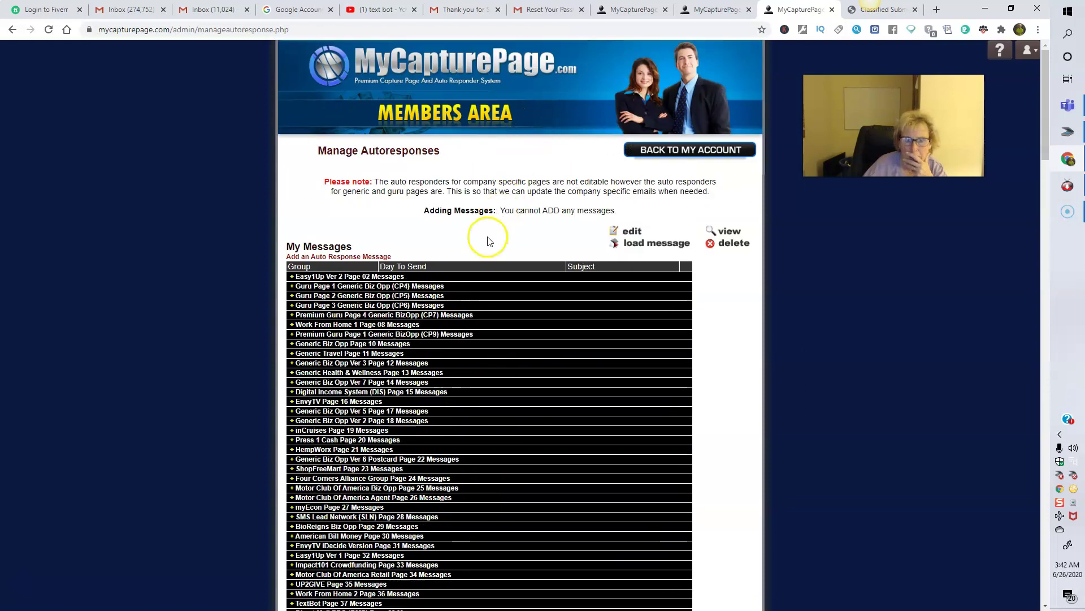
scroll(392, 400, down, 6)
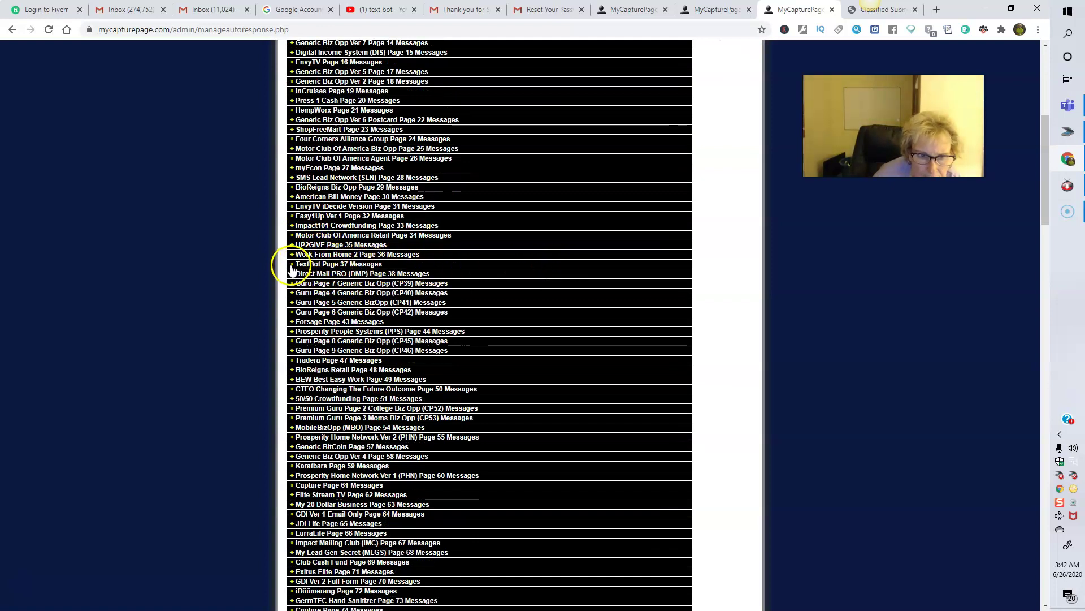
click(295, 264)
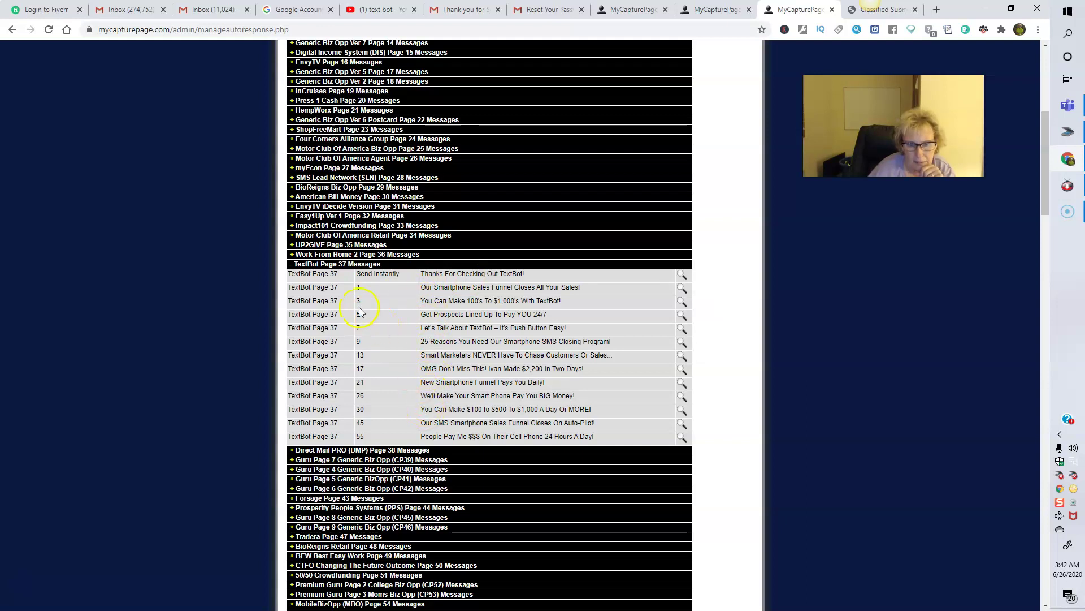
scroll(399, 289, down, 2)
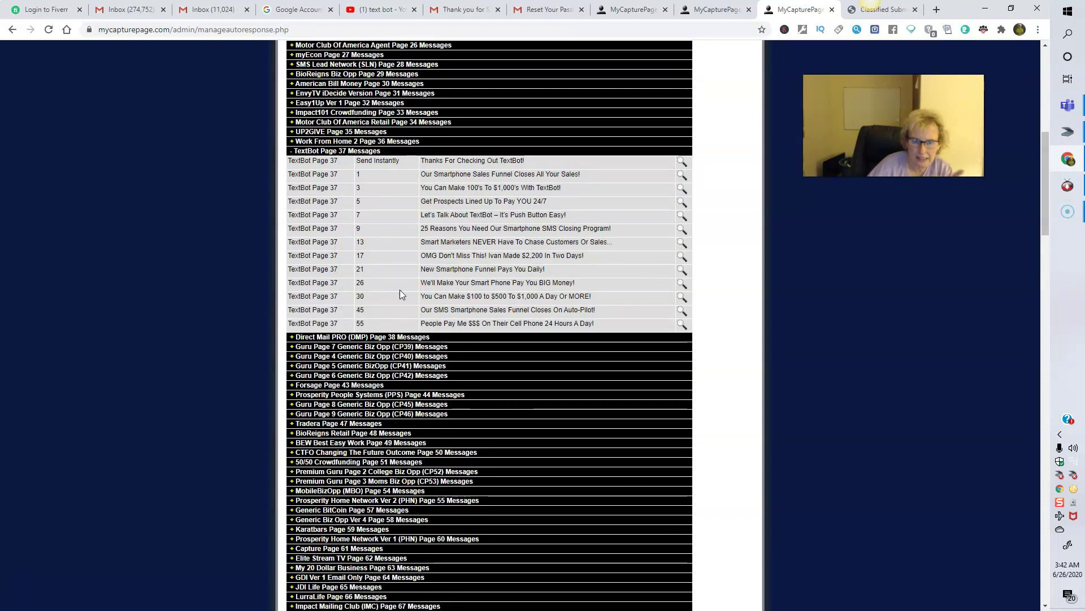
scroll(399, 290, up, 8)
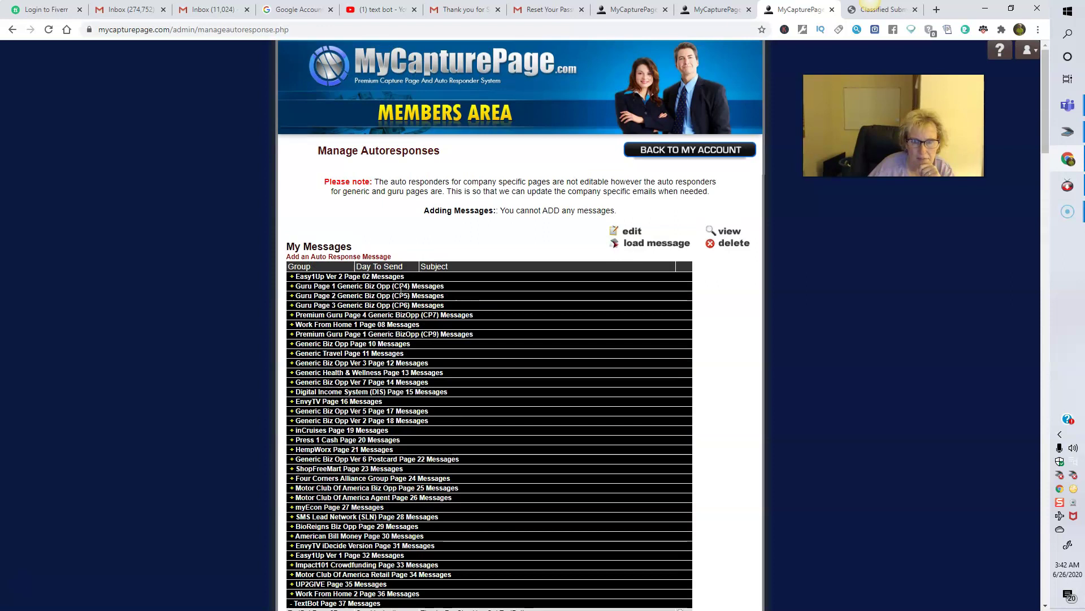
click(467, 148)
click(710, 150)
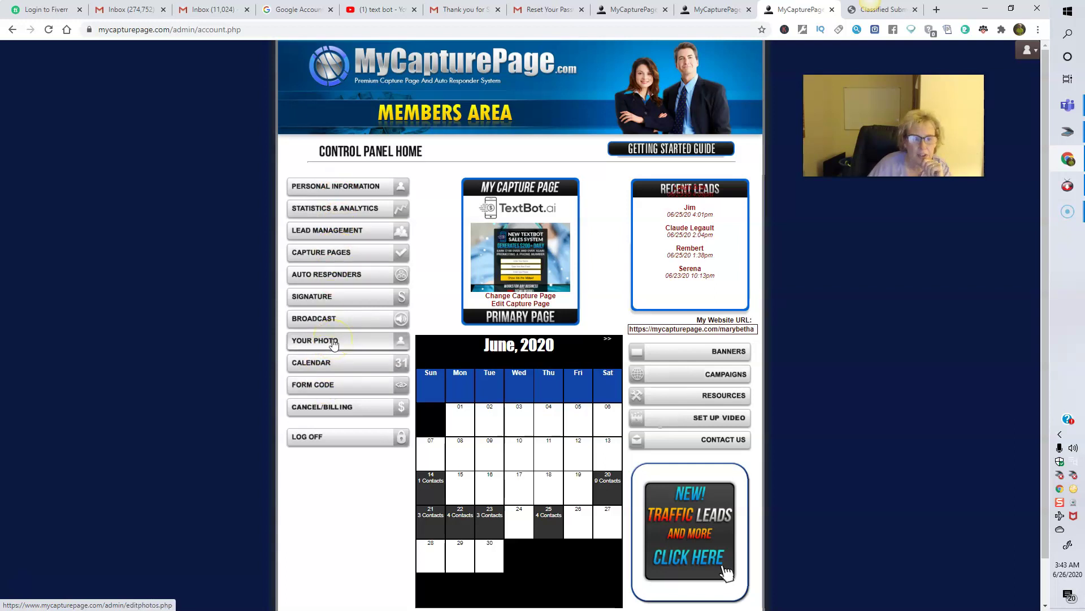
click(335, 318)
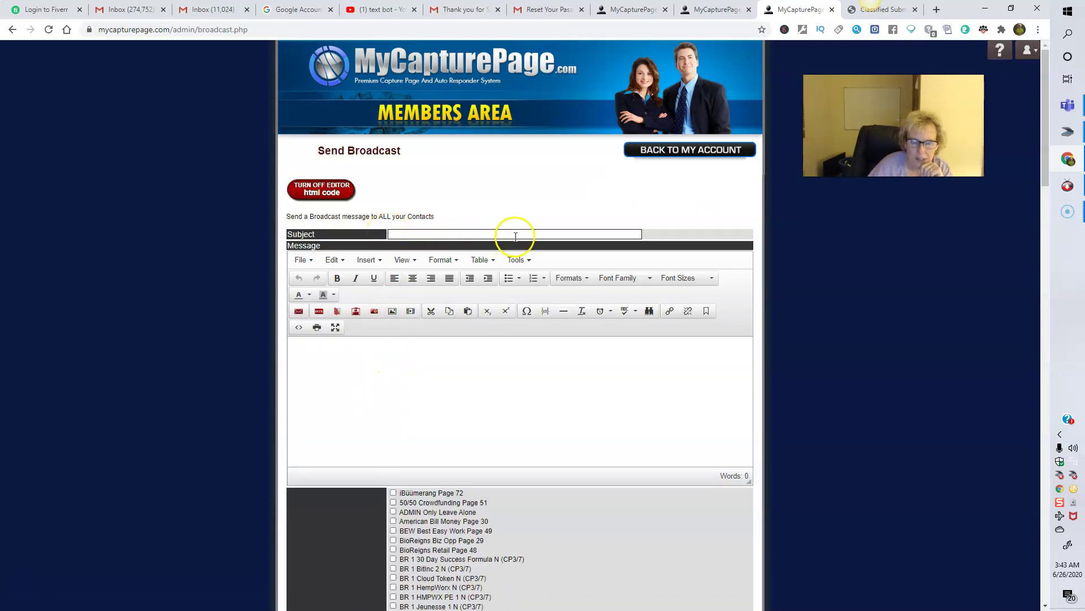
click(522, 370)
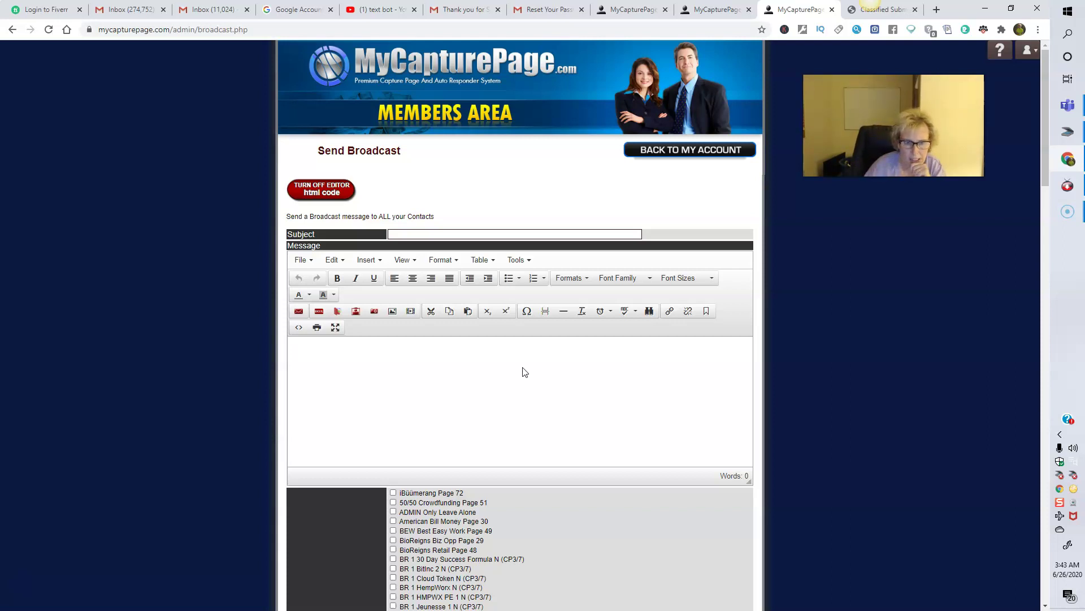
scroll(524, 372, down, 2)
scroll(509, 277, up, 2)
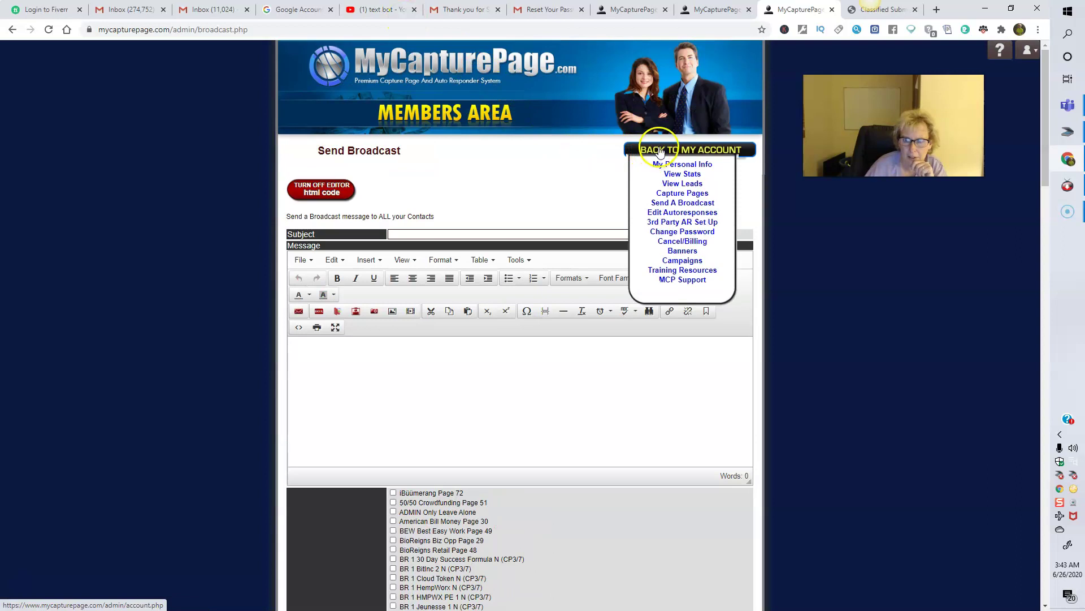
click(658, 150)
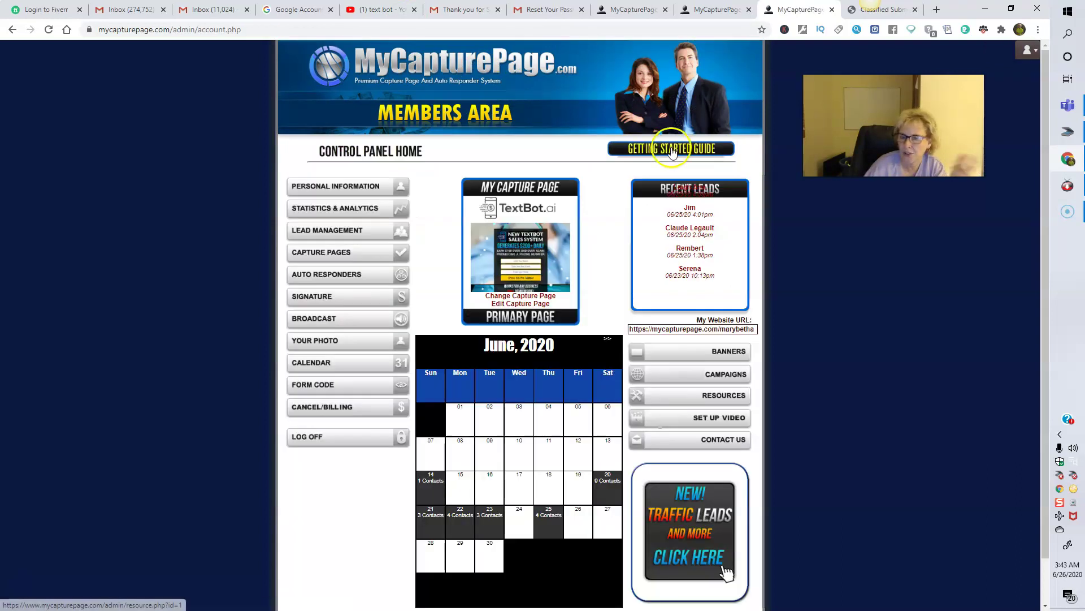
click(257, 30)
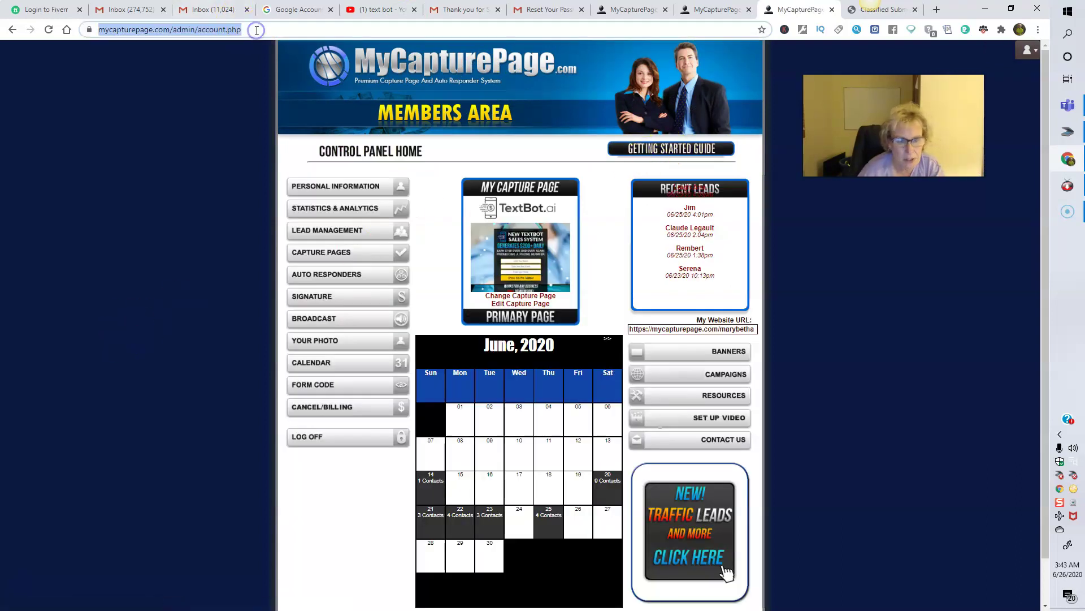
text(http://best)
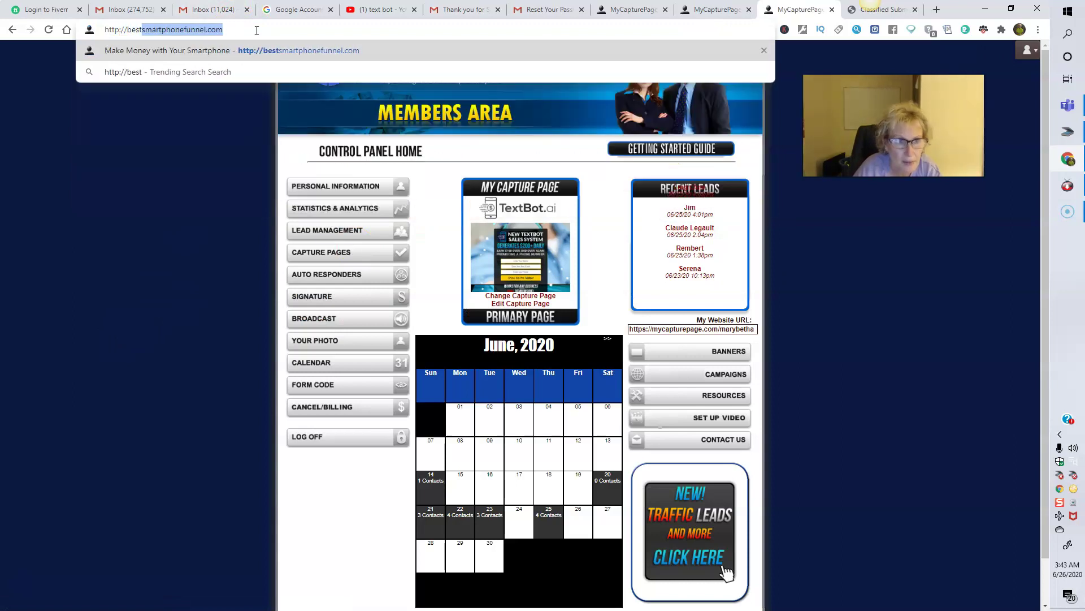
text(smartph)
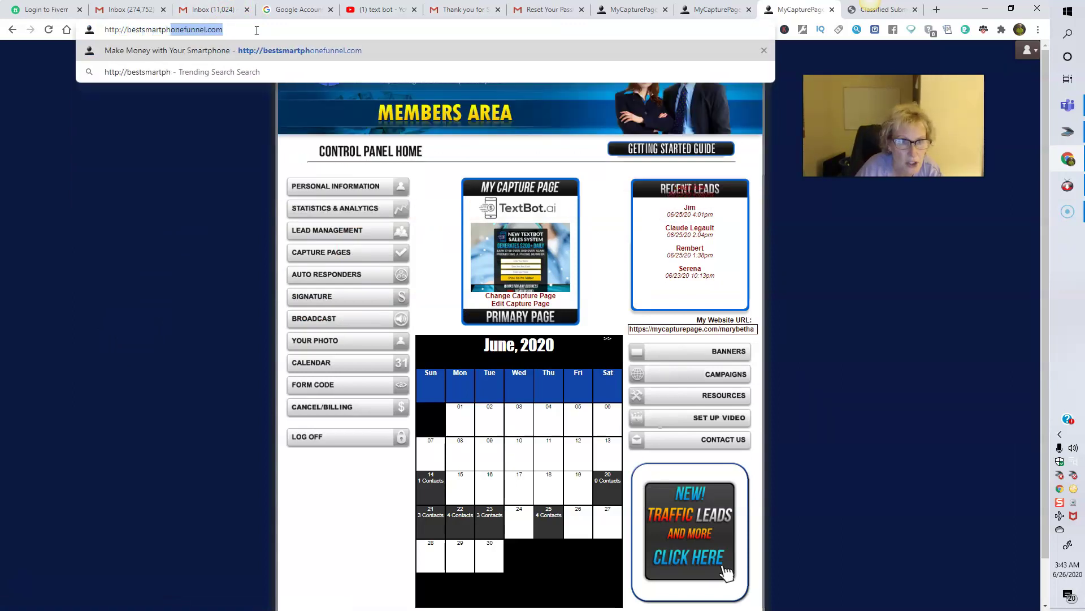
text(onefunnel.co)
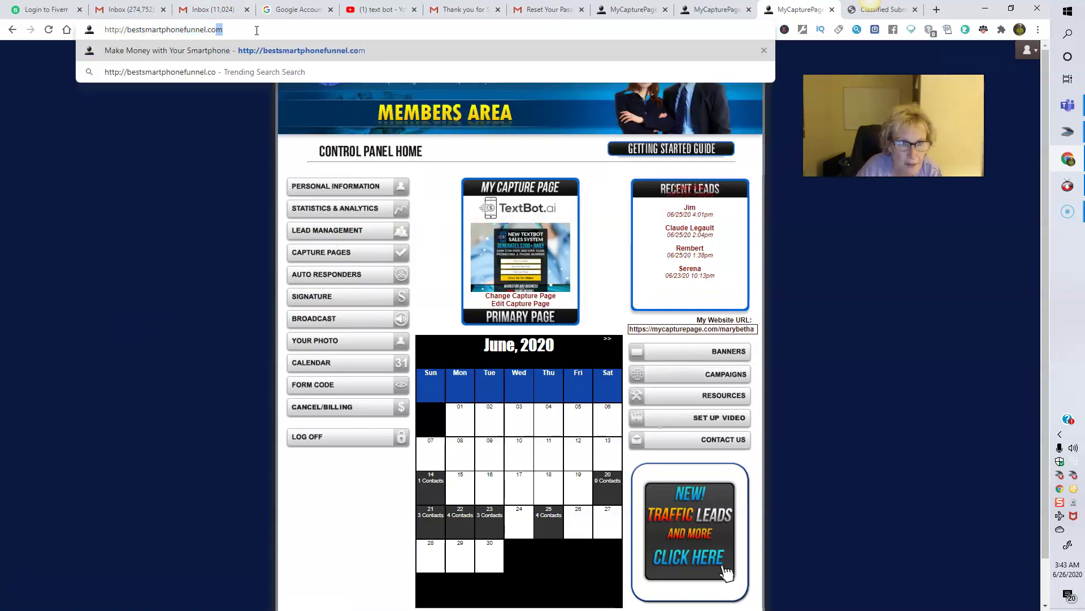
text(m)
key(Return)
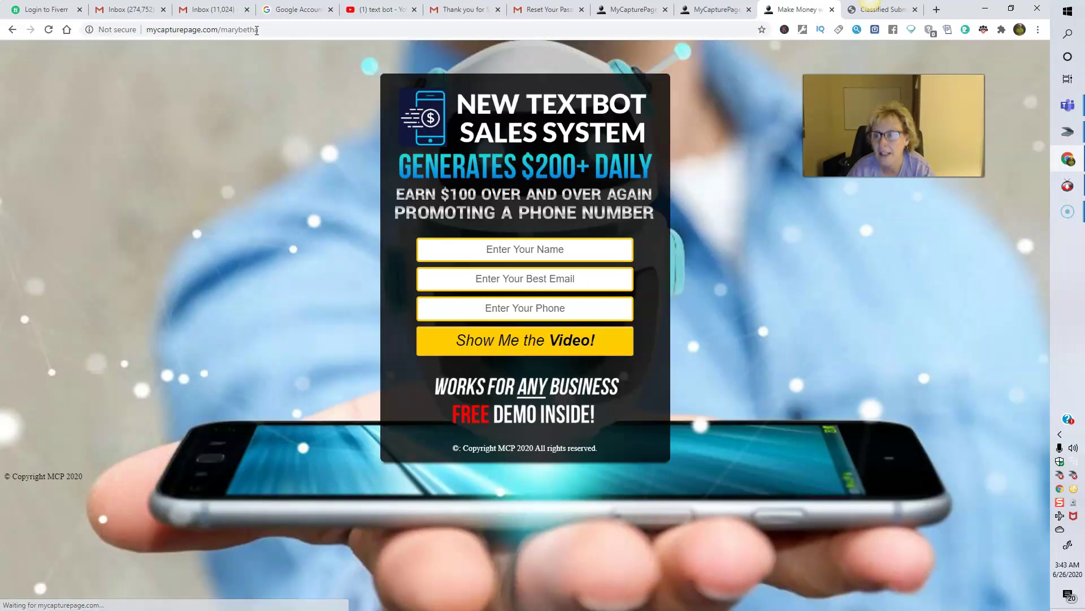